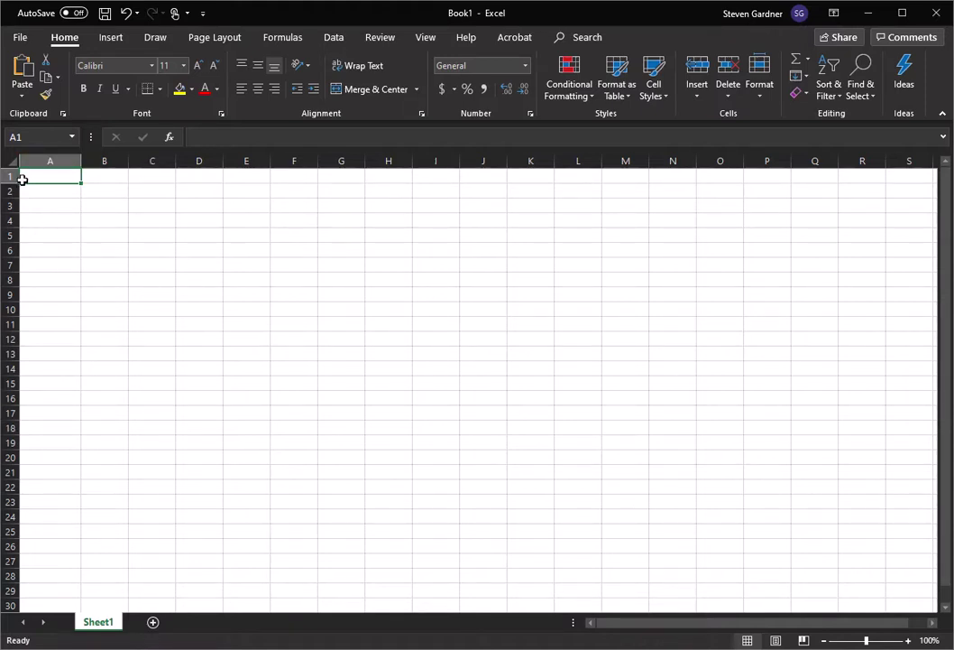
click(90, 176)
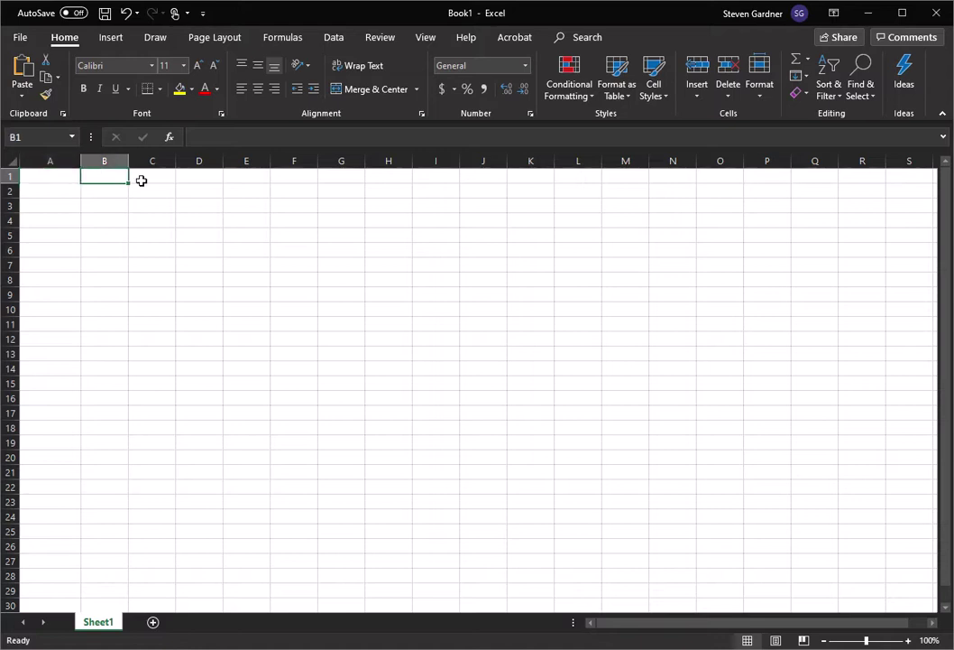
click(66, 177)
click(108, 184)
Step: Enter the column header "Time (s)" in cell A1
click(47, 180)
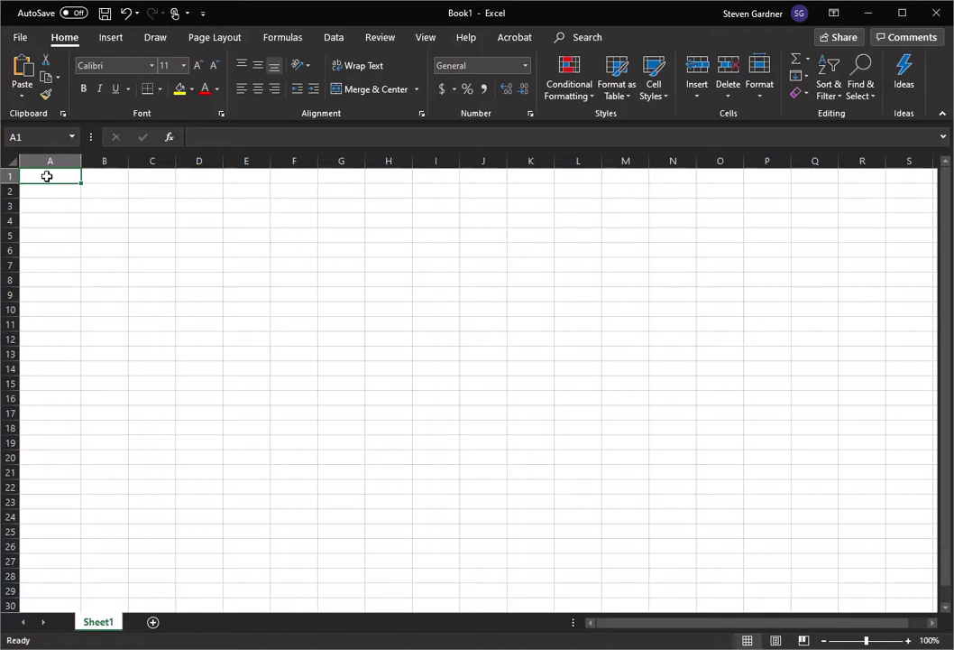
text(Time)
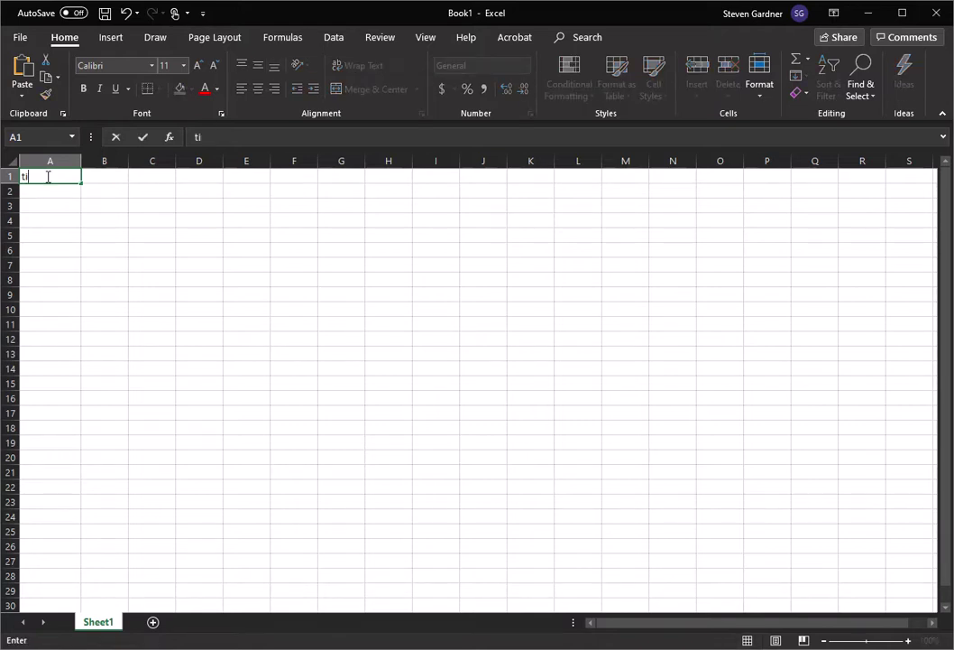
key(BackSpace)
key(BackSpace)
key(BackSpace)
key(BackSpace)
text(Time (s))
click(86, 181)
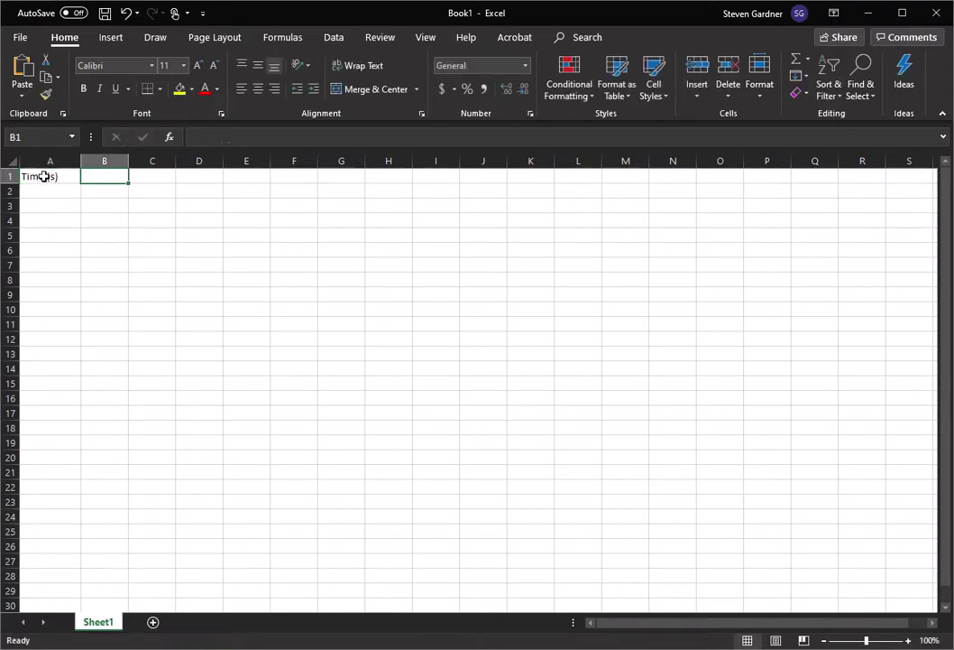
Step: Enter the column header "Position (m)" in cell B1
click(42, 177)
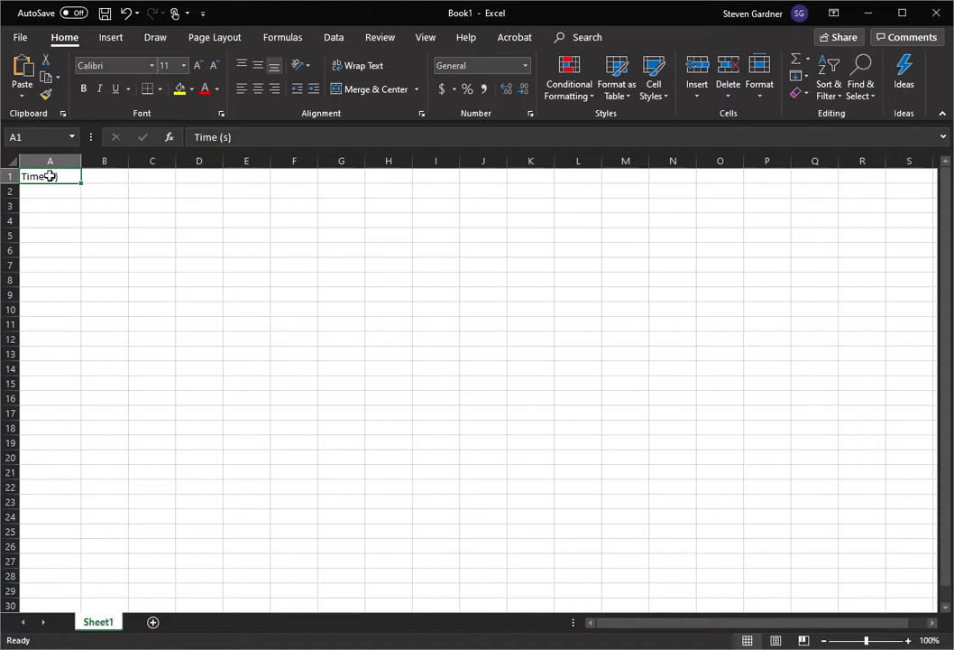
click(110, 175)
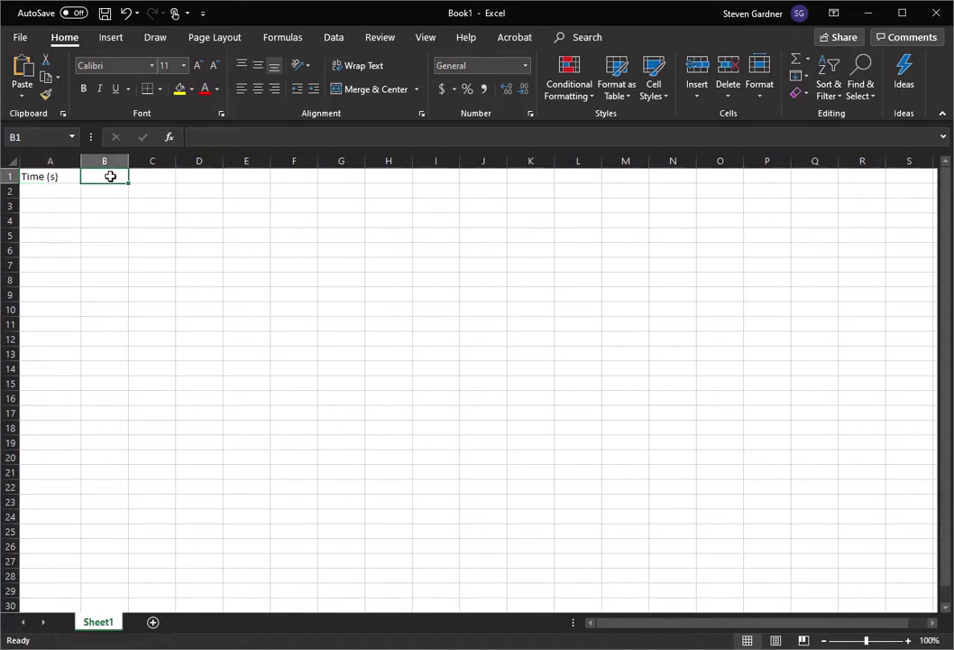
text(Posi)
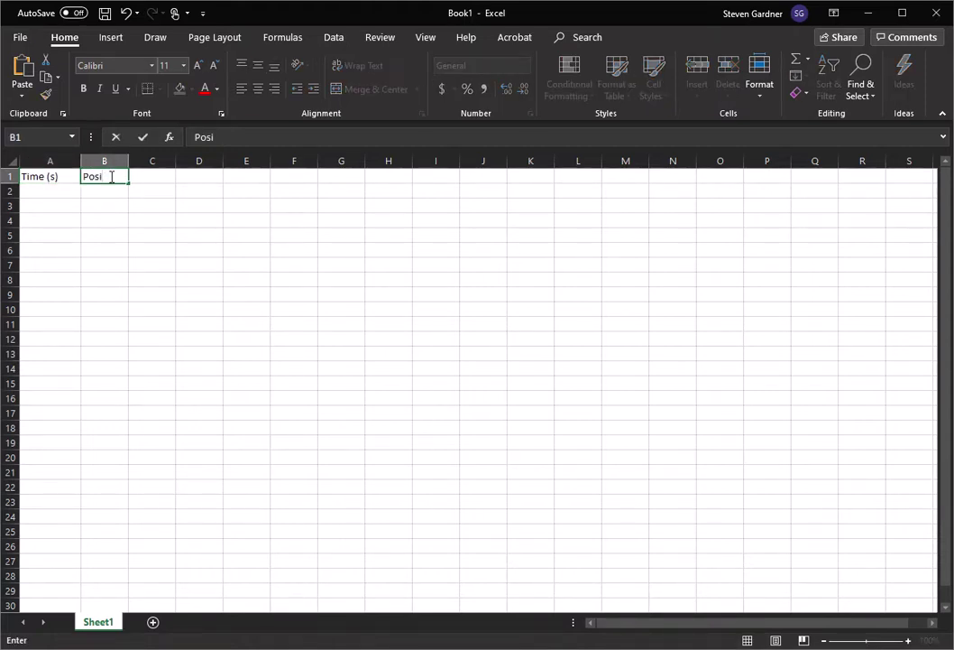
text(tion (m))
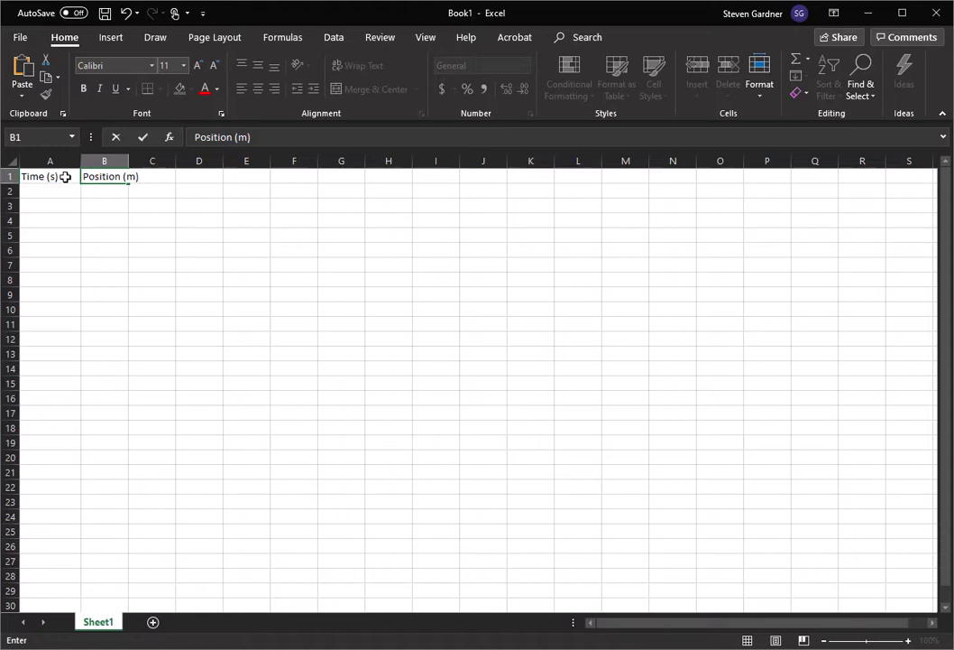
click(151, 191)
Step: Fit the widths of columns A and B to their header text
click(243, 216)
click(133, 209)
double_click(128, 160)
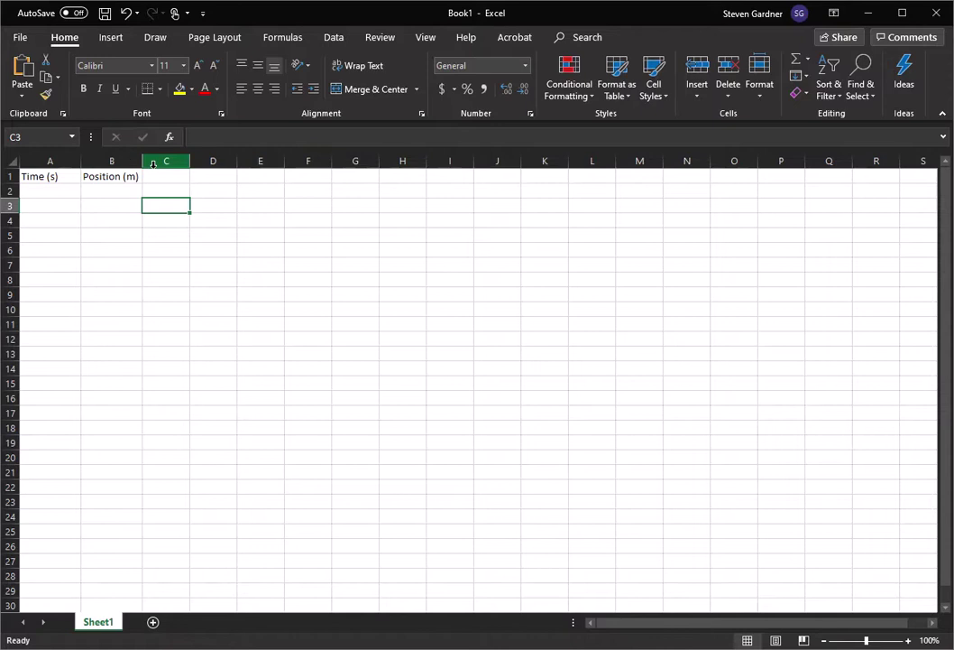
double_click(80, 161)
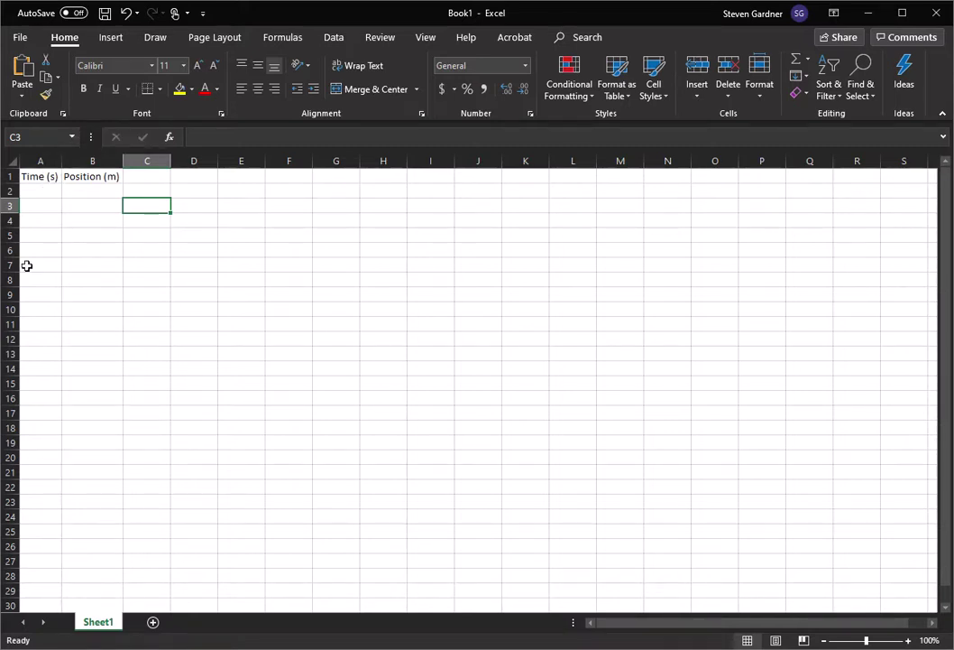
drag(62, 160, 103, 161)
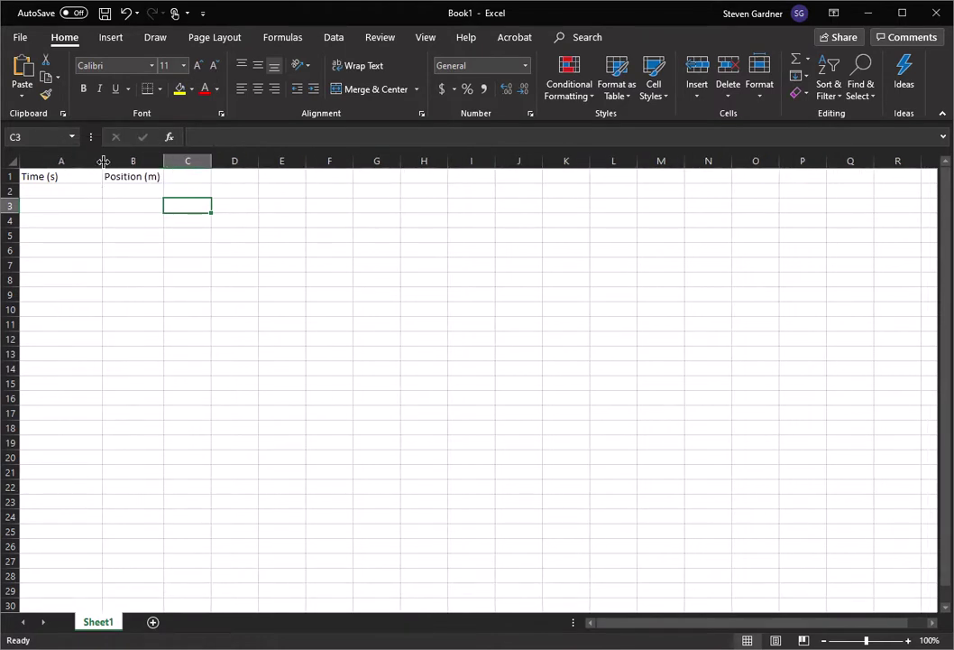
drag(102, 160, 64, 164)
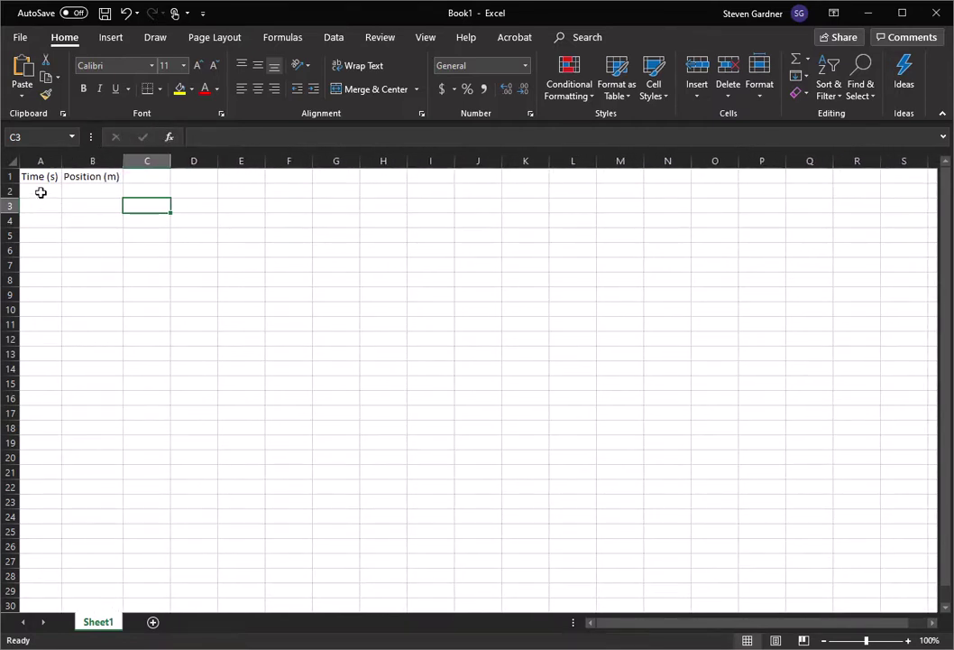
Step: Enter the first three time values 0, 5 and 10 in cells A2 to A4
click(41, 192)
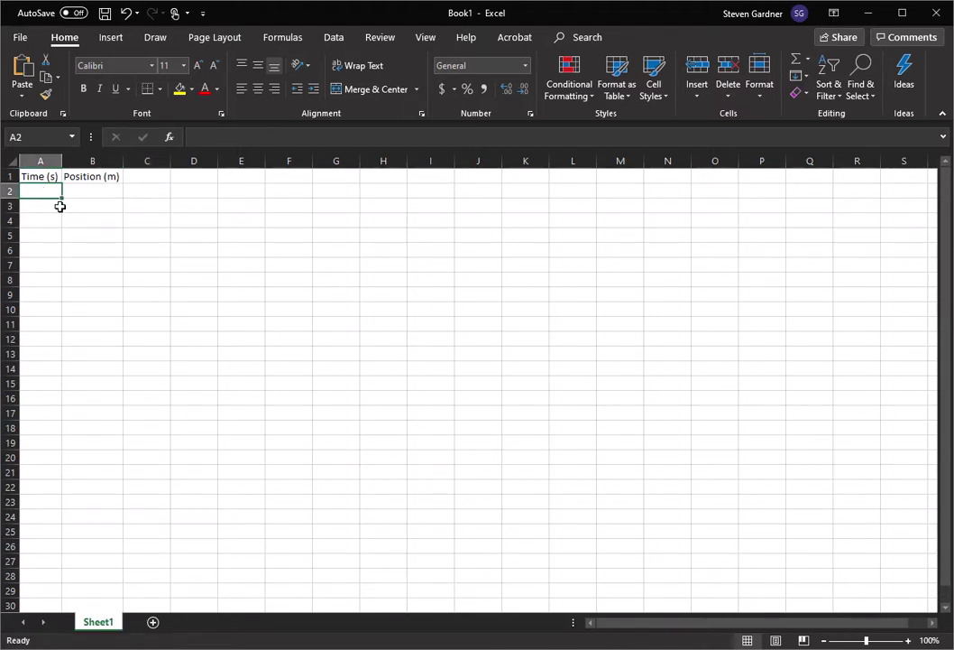
text(0)
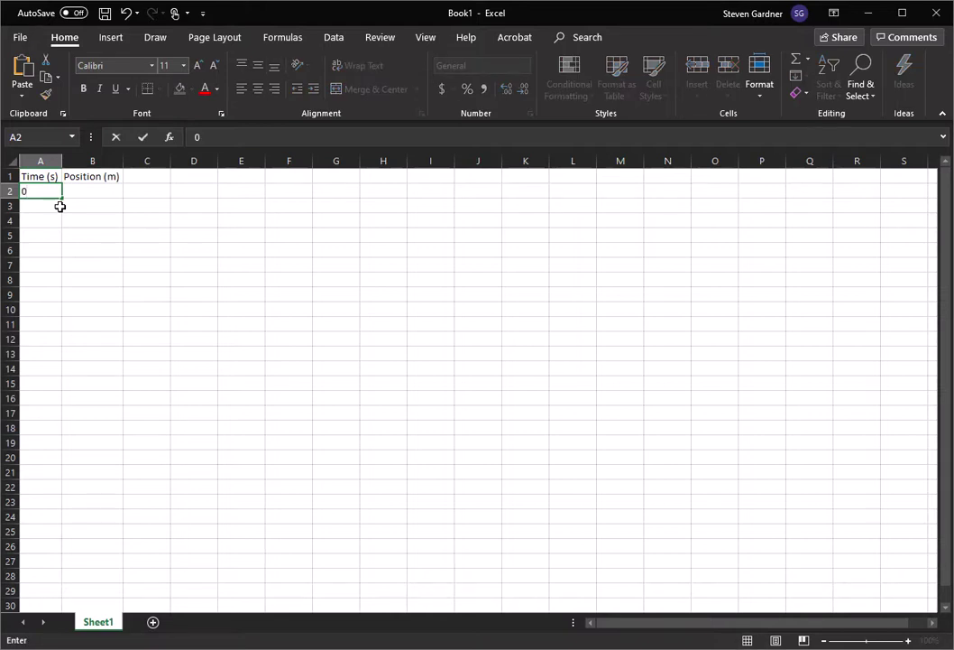
key(Return)
text(5)
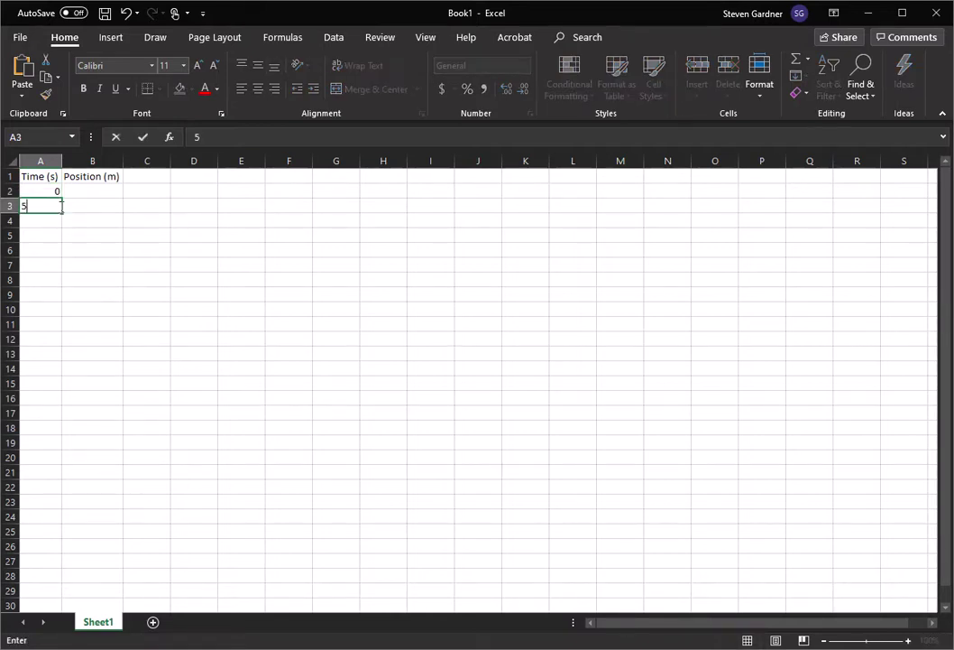
key(Return)
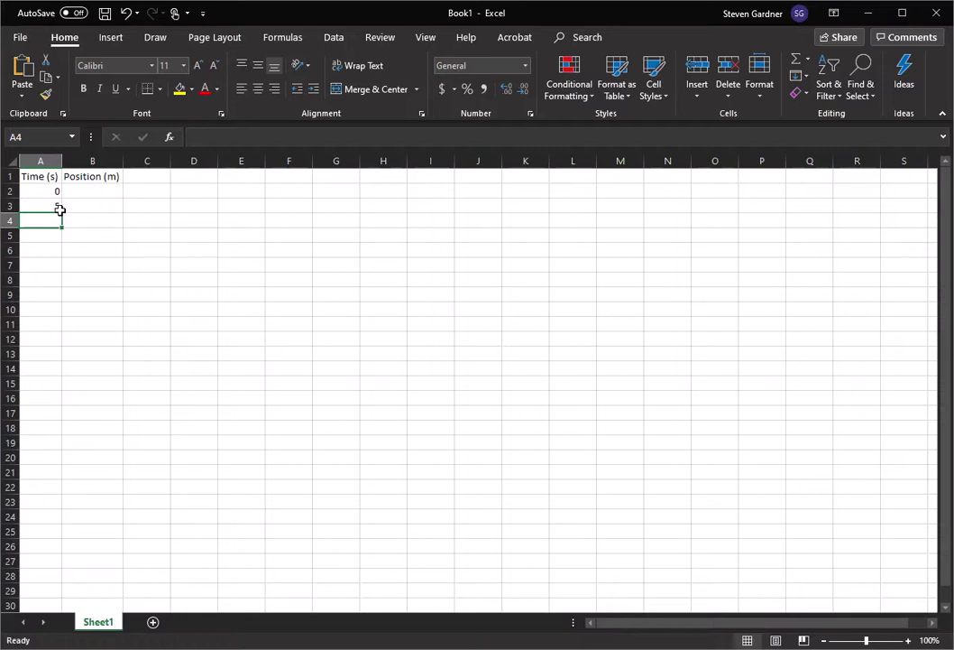
text(10)
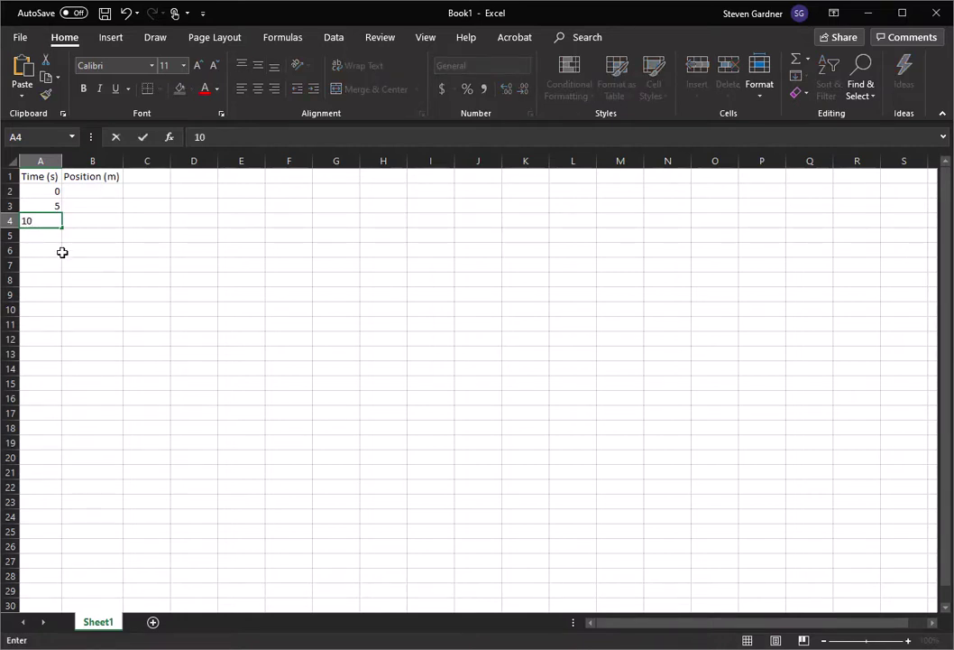
key(Return)
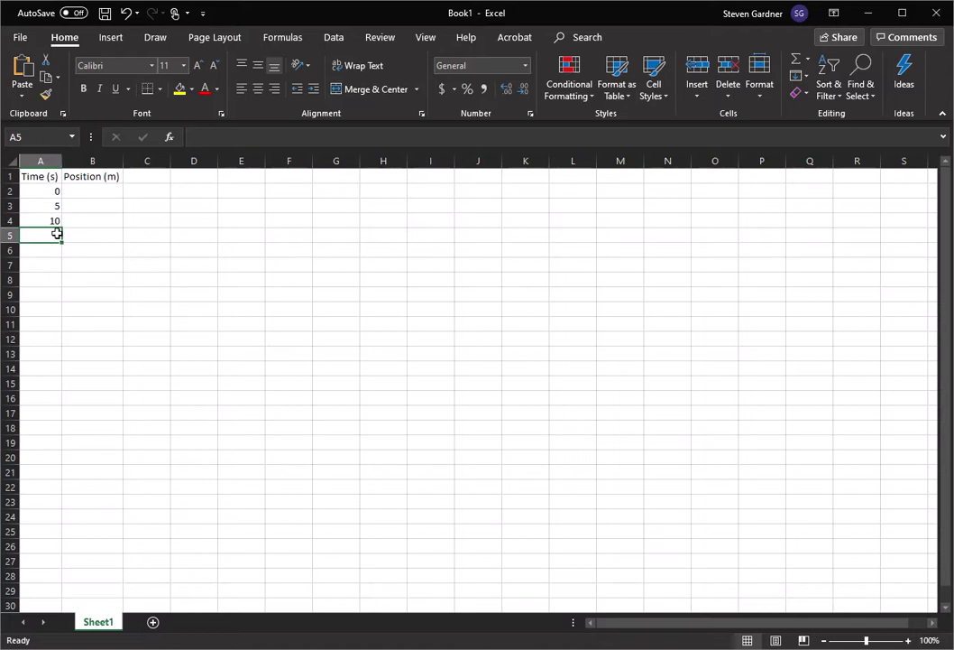
Step: Extend the time series from A2:A4 down to A12 so it runs to 50 in increments of 5
drag(51, 193, 44, 222)
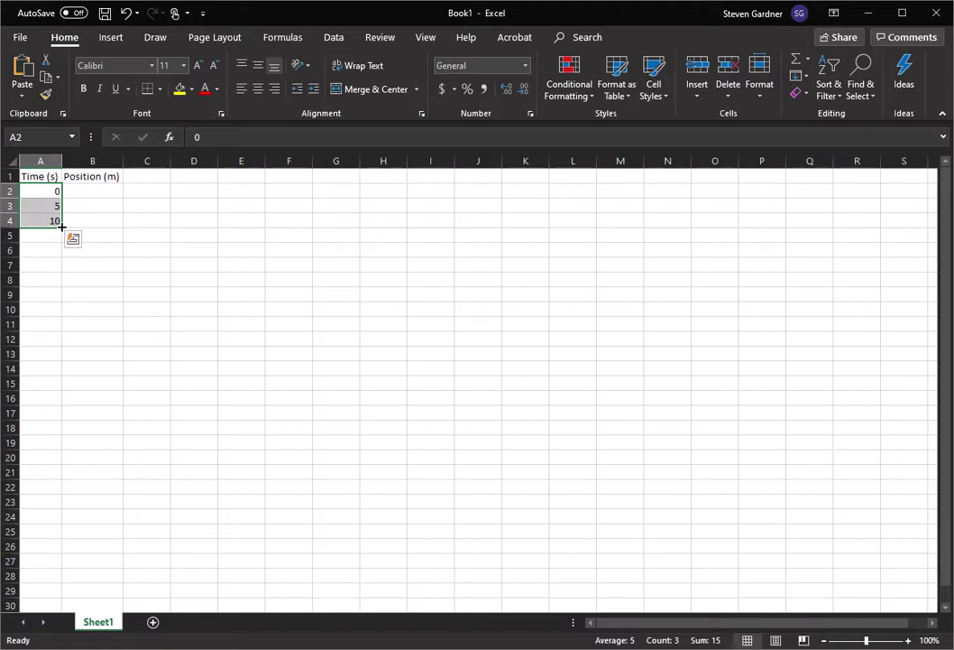
drag(61, 226, 58, 342)
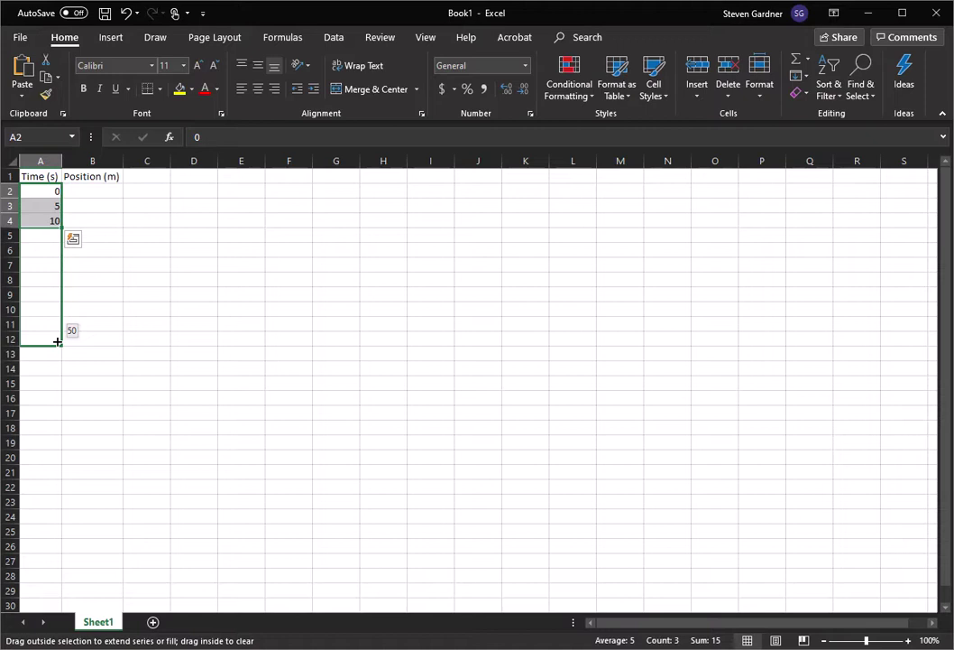
drag(58, 341, 58, 342)
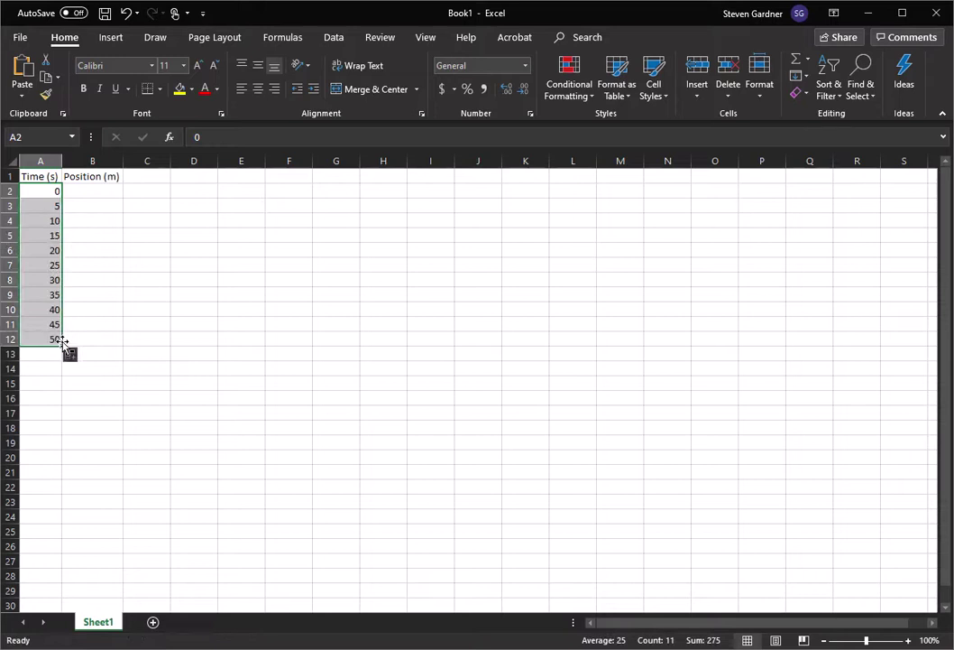
Step: Enter the position values 0, 10, 30, 45 and 60 in cells B2 to B6
click(88, 186)
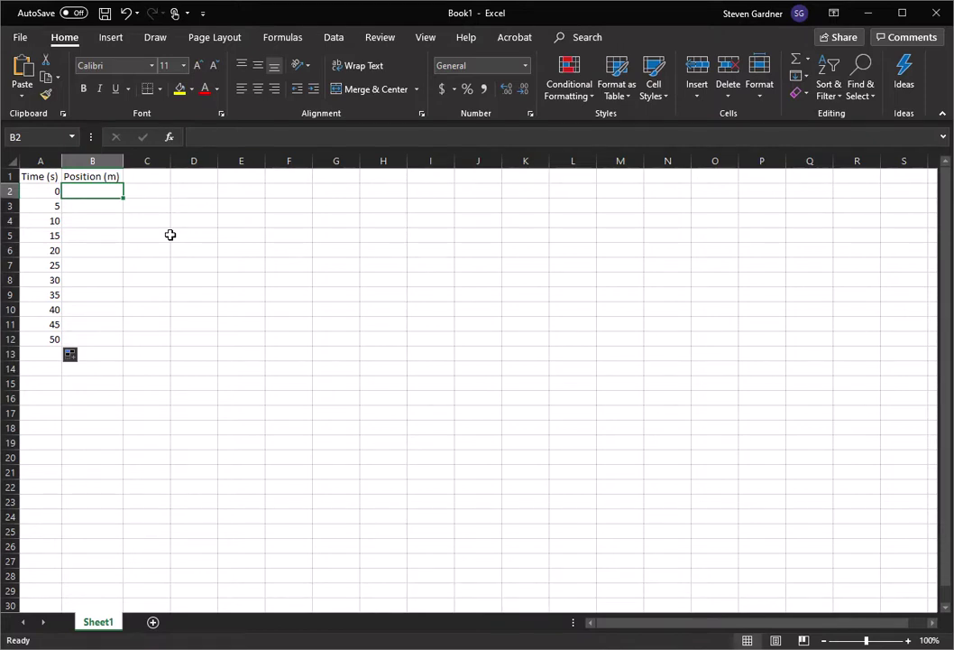
text(0)
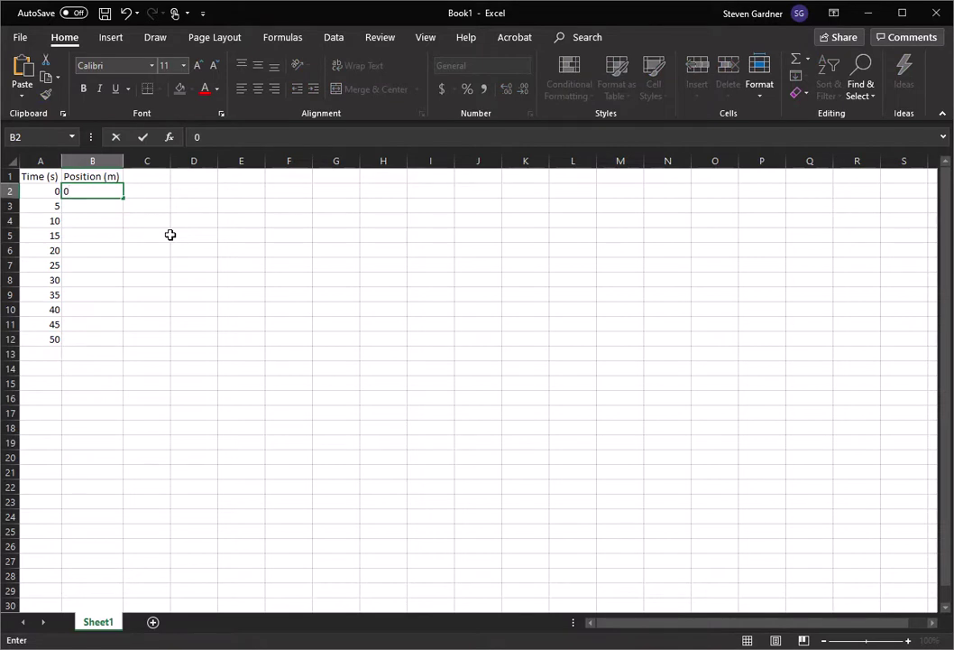
key(Return)
text(10)
key(Return)
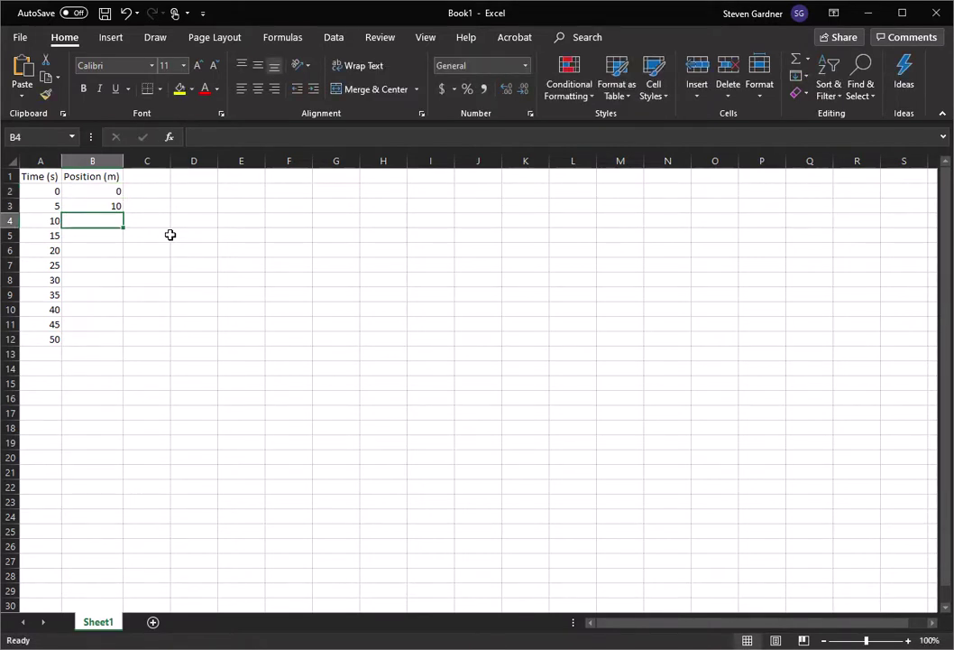
text(30)
key(Return)
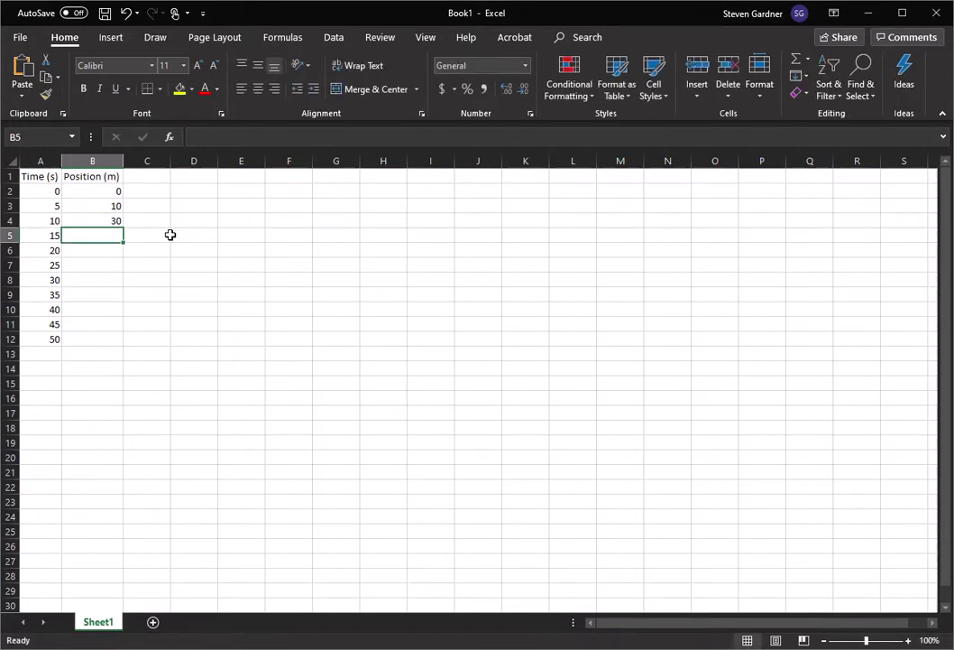
text(45)
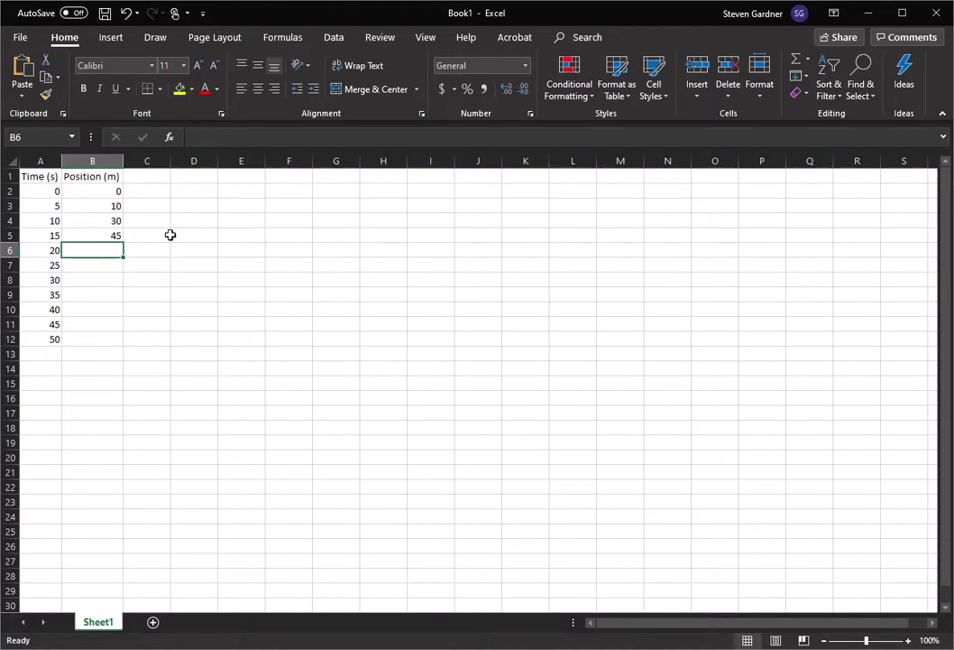
text(60)
key(Return)
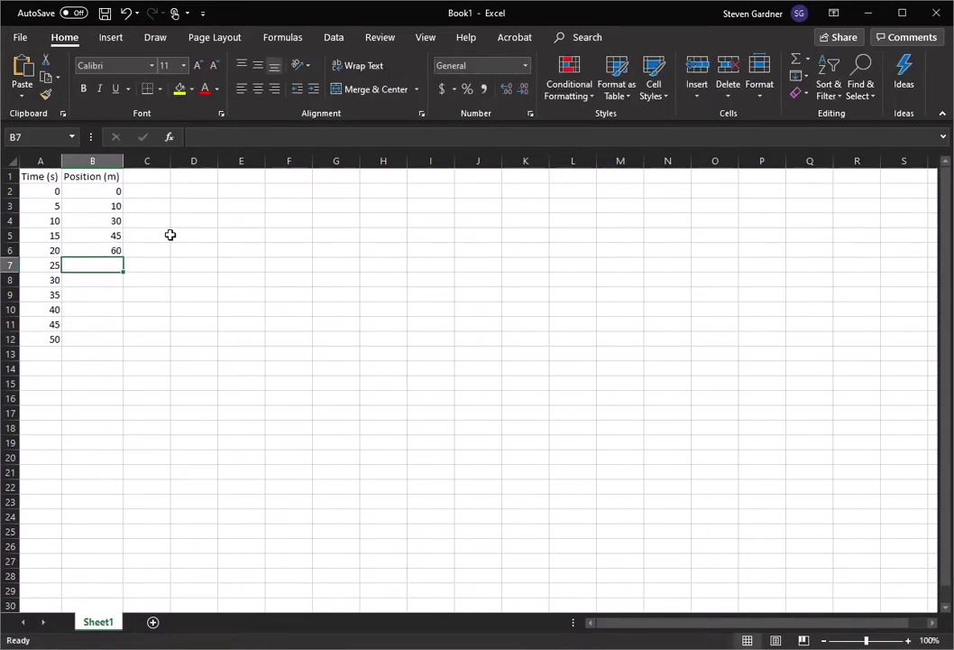
Step: Enter the position values 80, 120, 160 and 200 in cells B7 to B10
text(80)
key(Return)
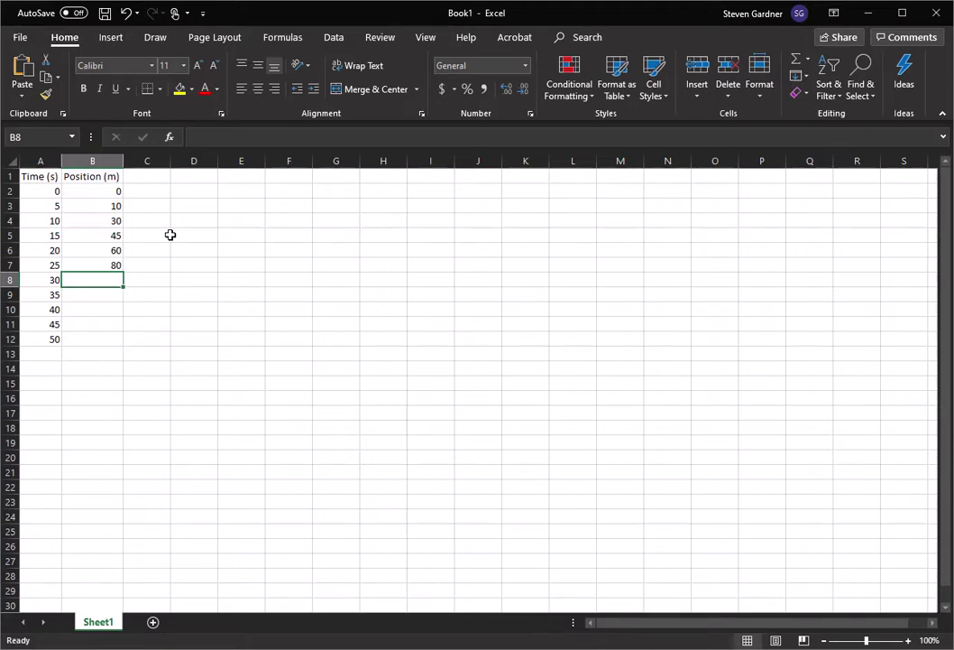
text(1)
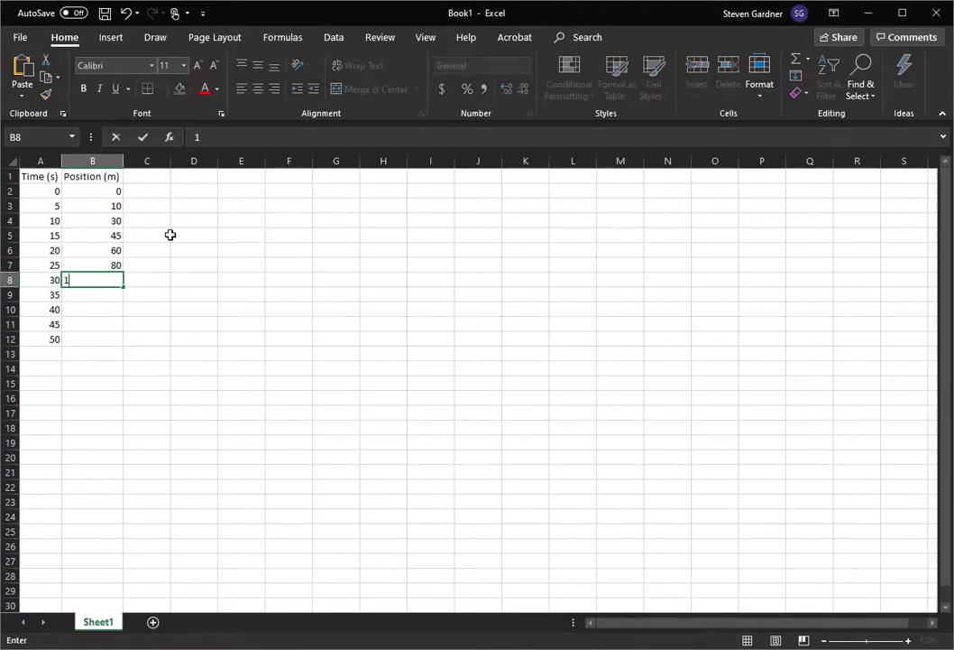
text(20)
key(Return)
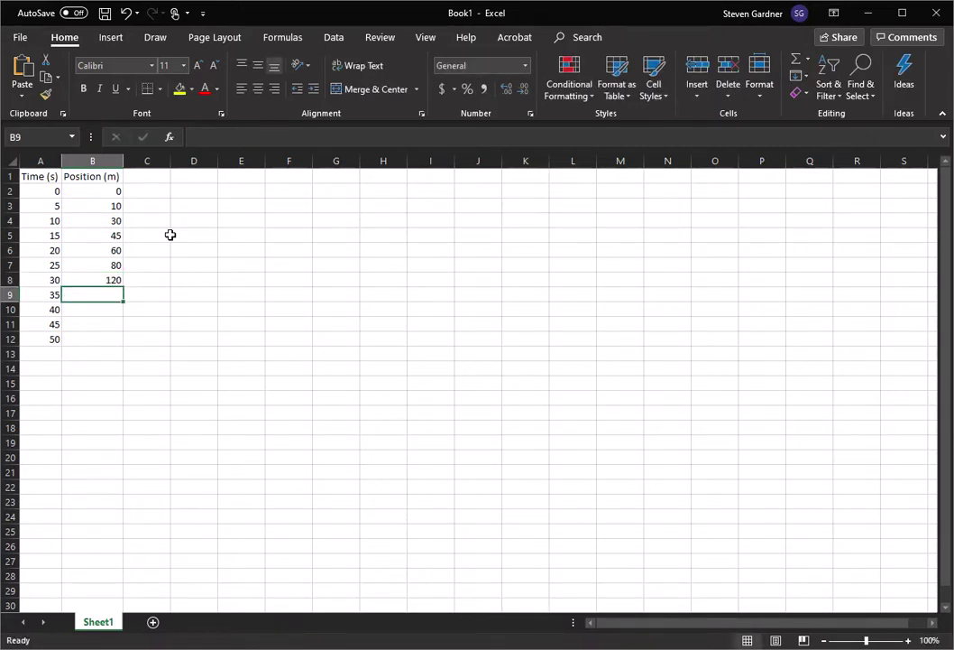
text(160)
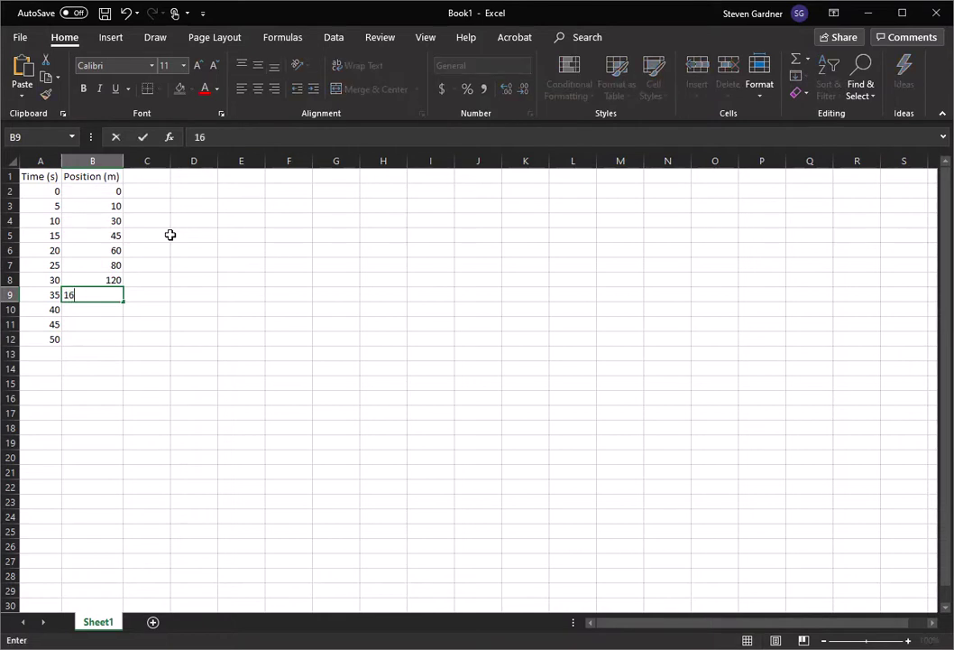
key(Return)
text(200)
key(Return)
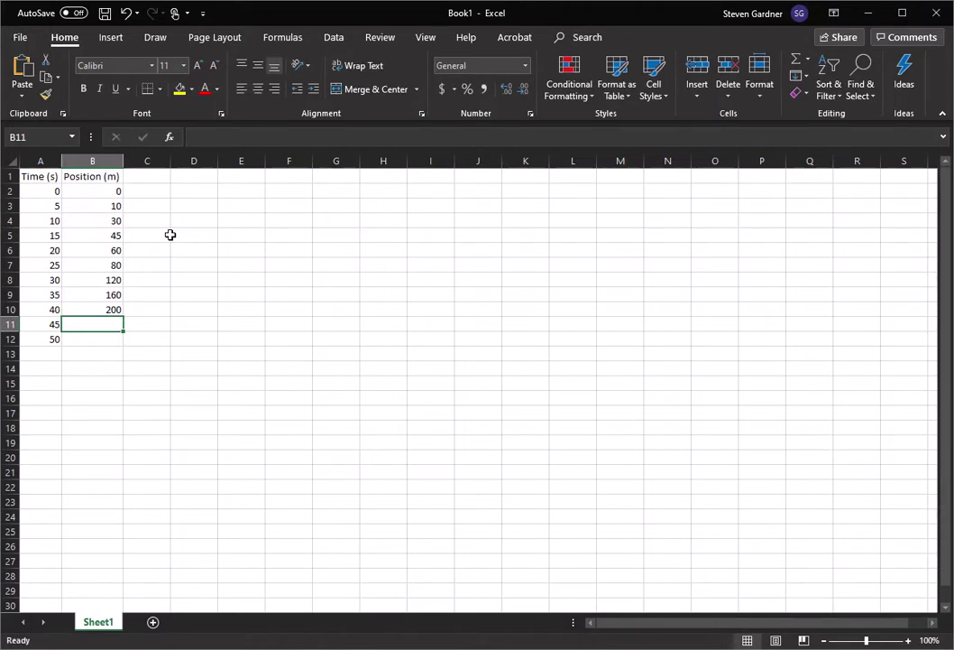
Step: Enter the final position values 250 and 340 in cells B11 and B12
text(259o)
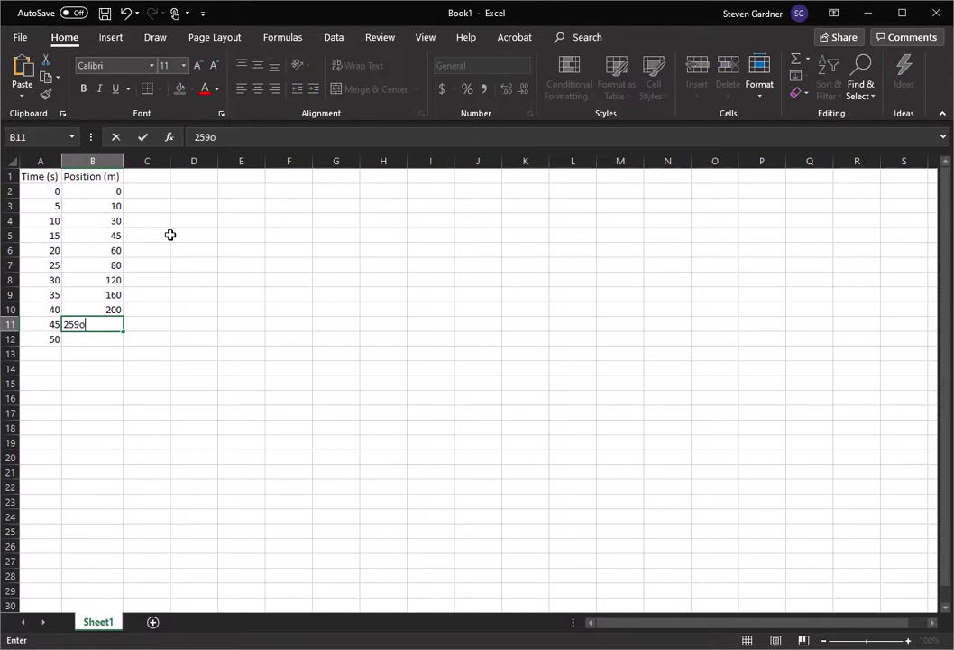
key(BackSpace)
key(BackSpace)
text(0)
key(Return)
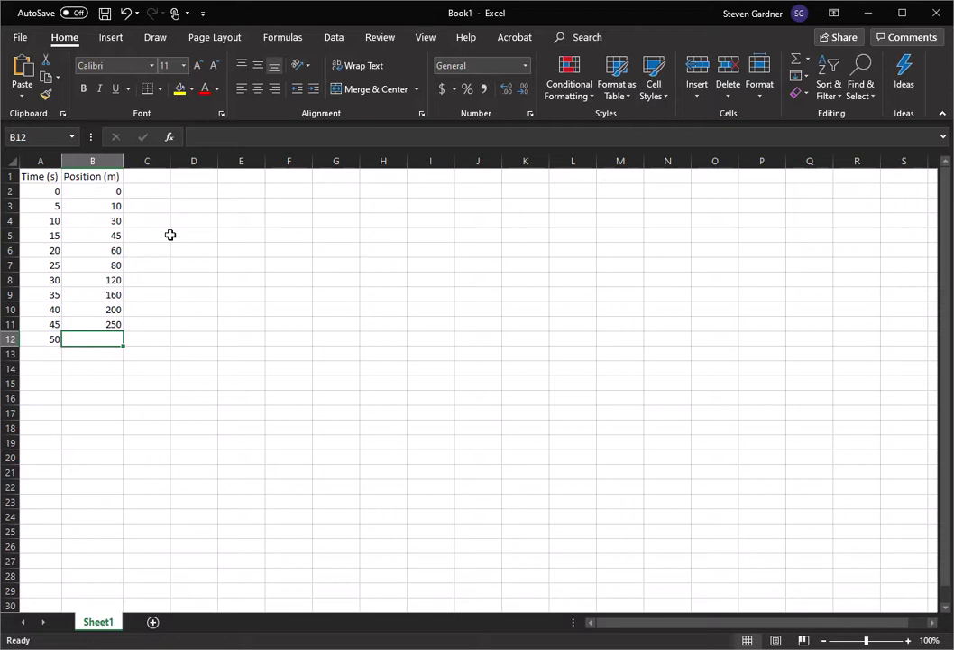
text(340)
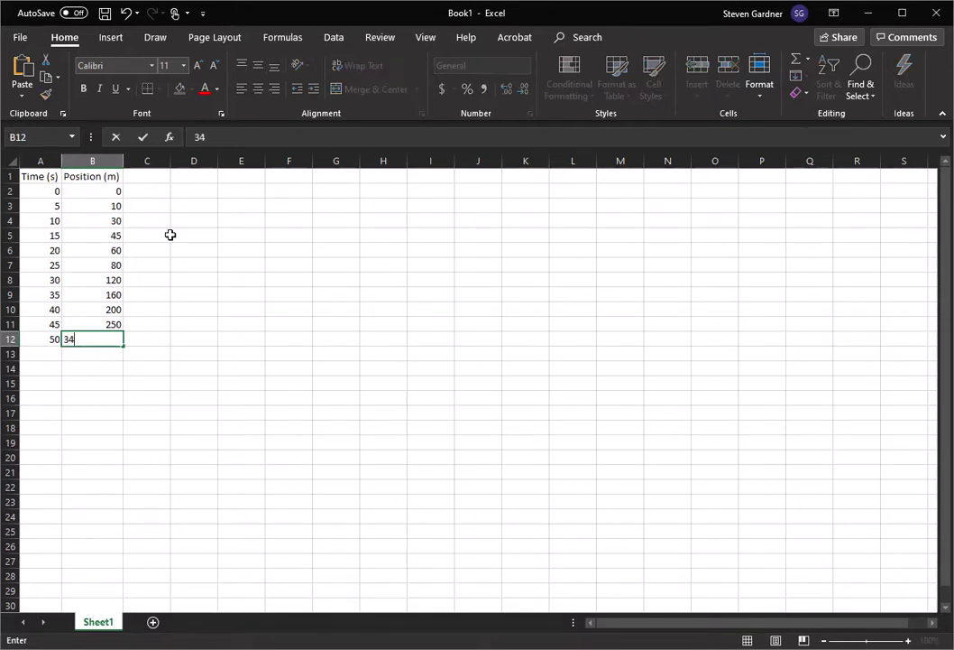
key(Return)
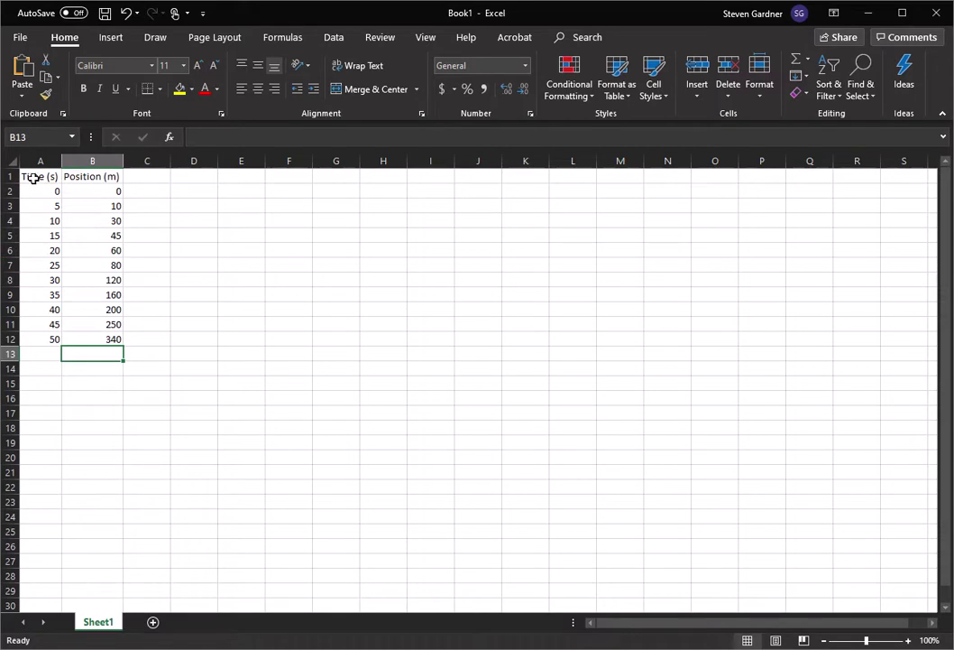
drag(32, 178, 97, 339)
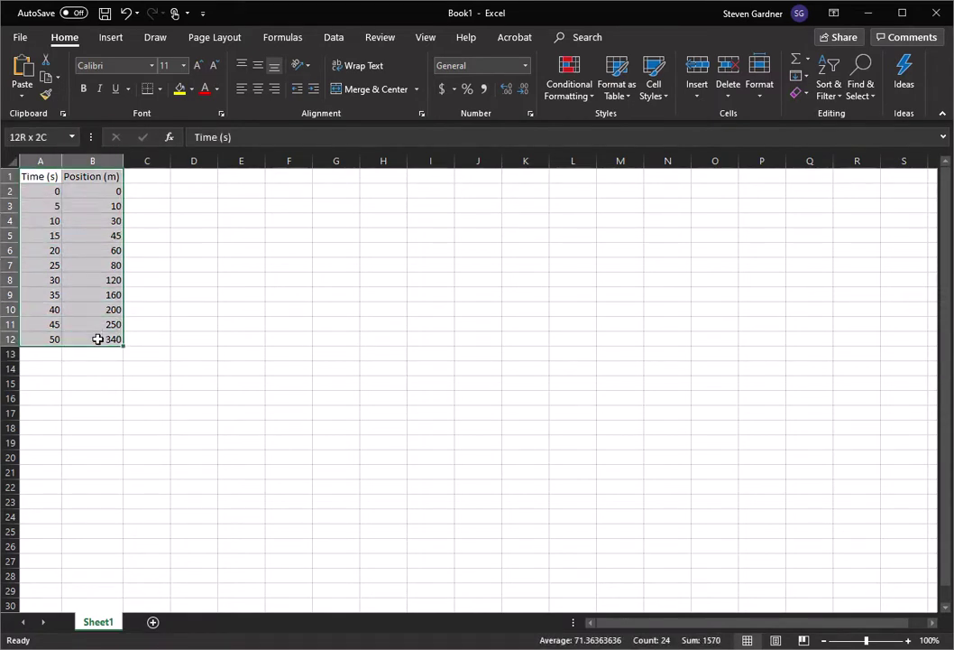
drag(98, 339, 96, 337)
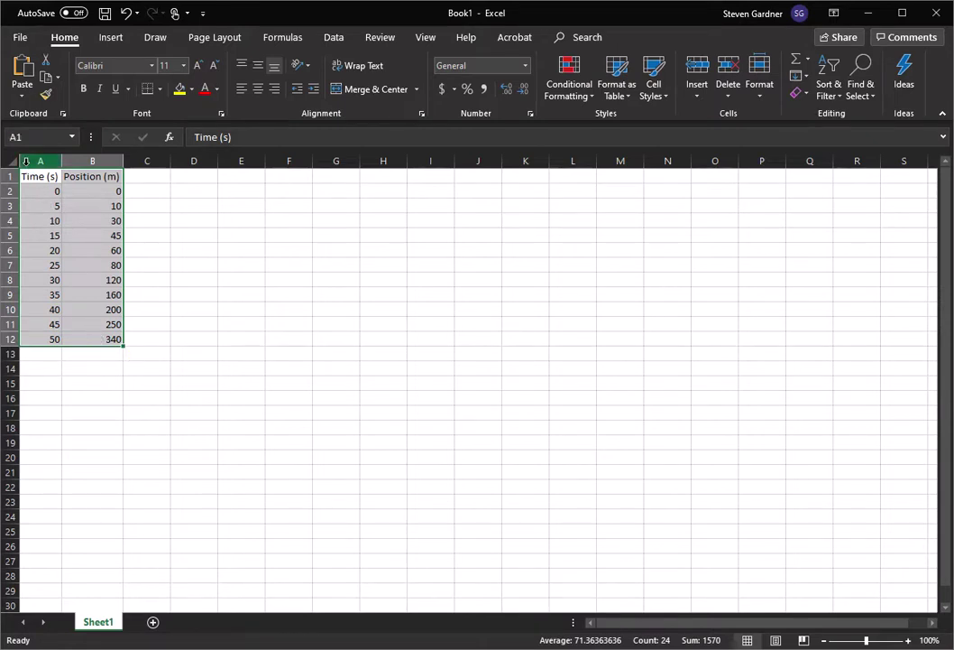
click(101, 351)
click(37, 177)
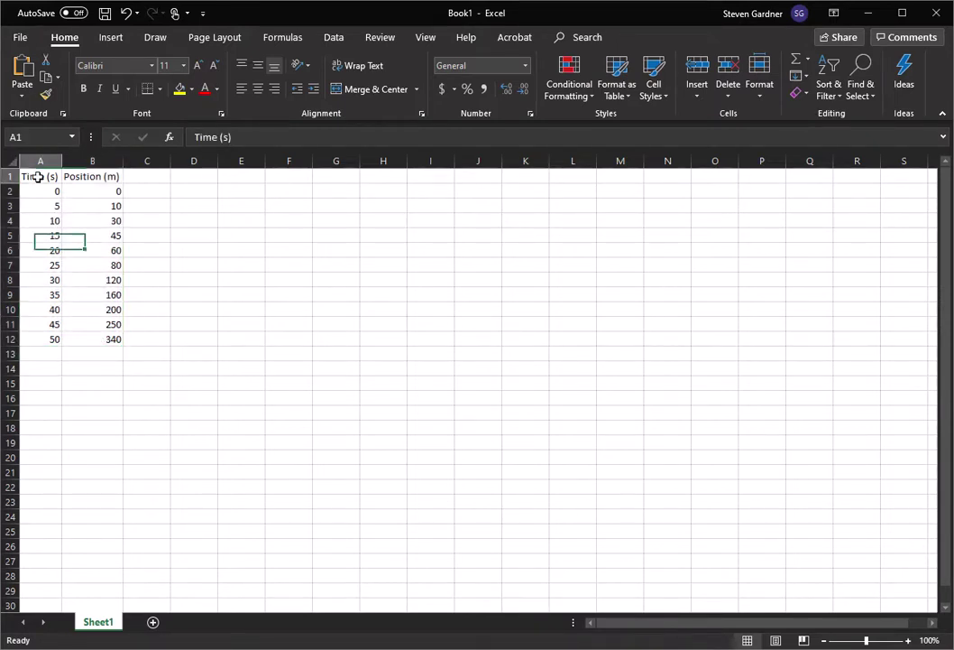
Step: Insert a markers-only scatter chart from the data in A1:B12 and move it closer to the table, starting around column D, row 3
drag(39, 176, 109, 337)
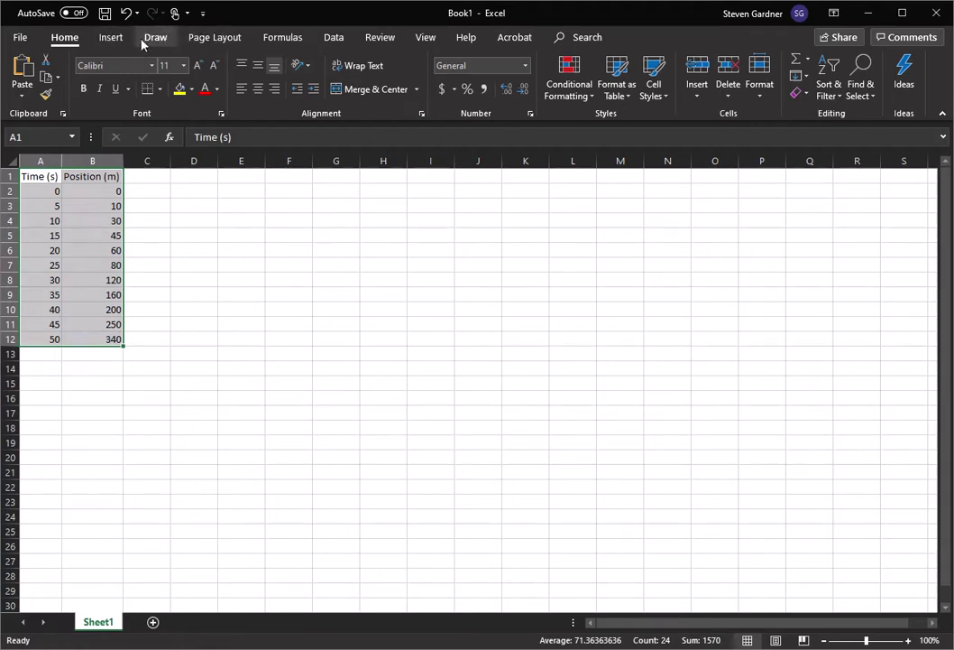
click(112, 39)
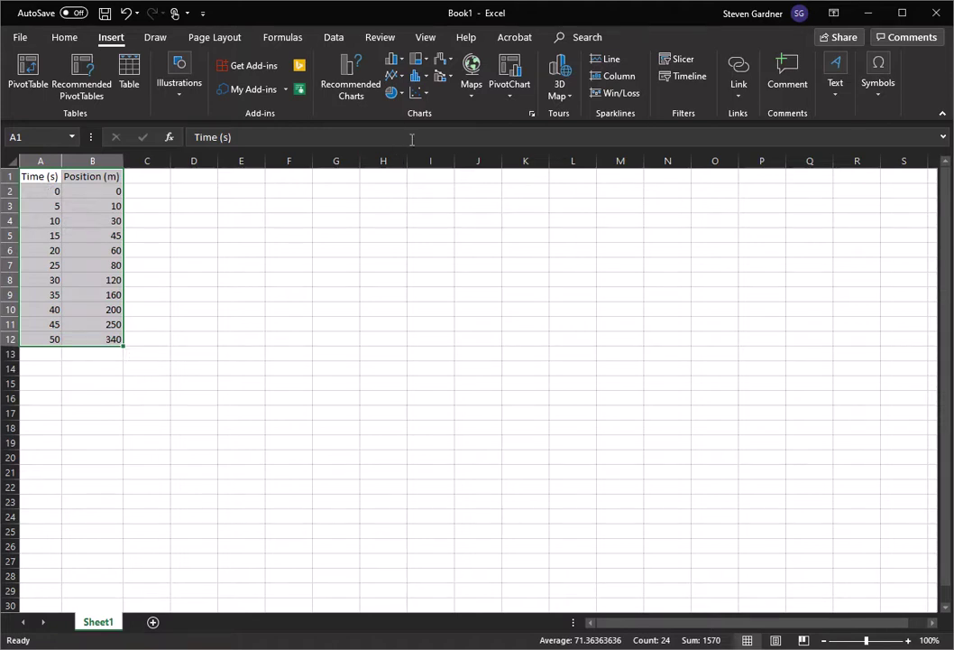
click(422, 94)
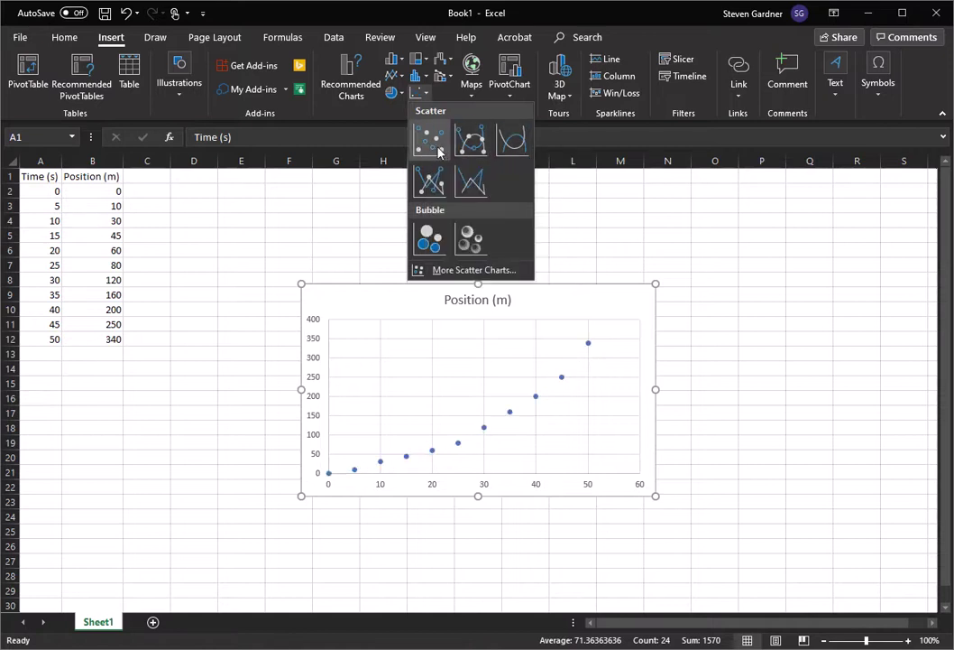
click(422, 94)
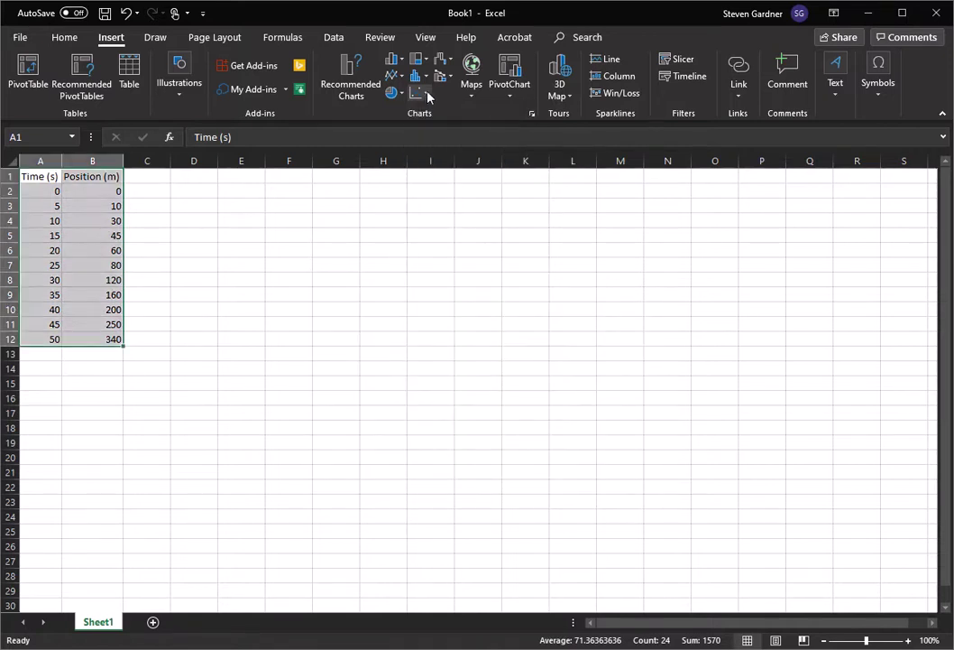
click(427, 96)
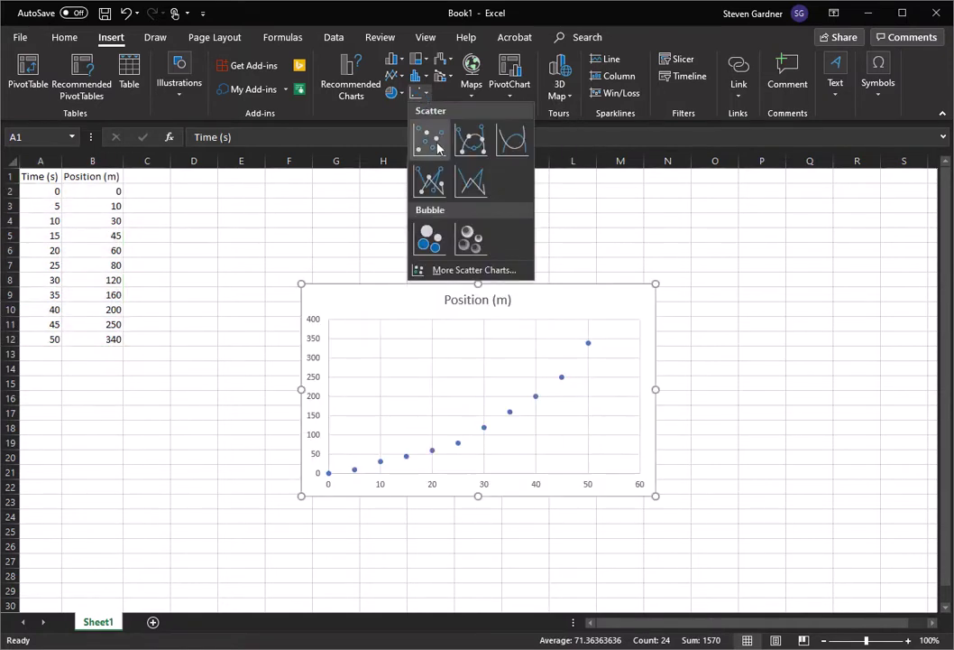
click(434, 143)
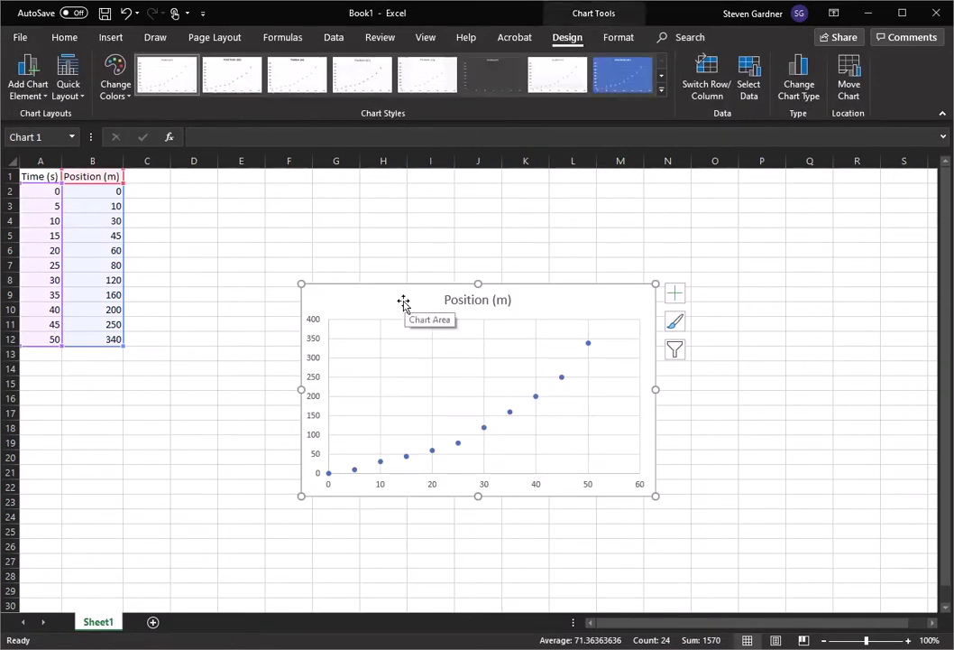
drag(403, 302, 309, 225)
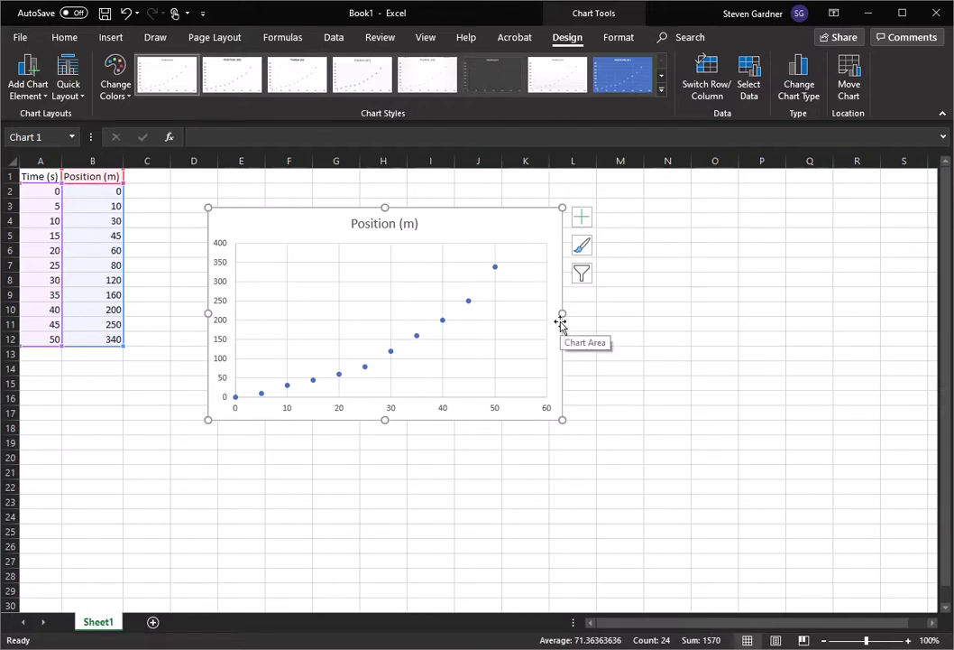
Step: Add axis titles to the scatter chart and set the vertical axis title to "Position (m)"
click(581, 219)
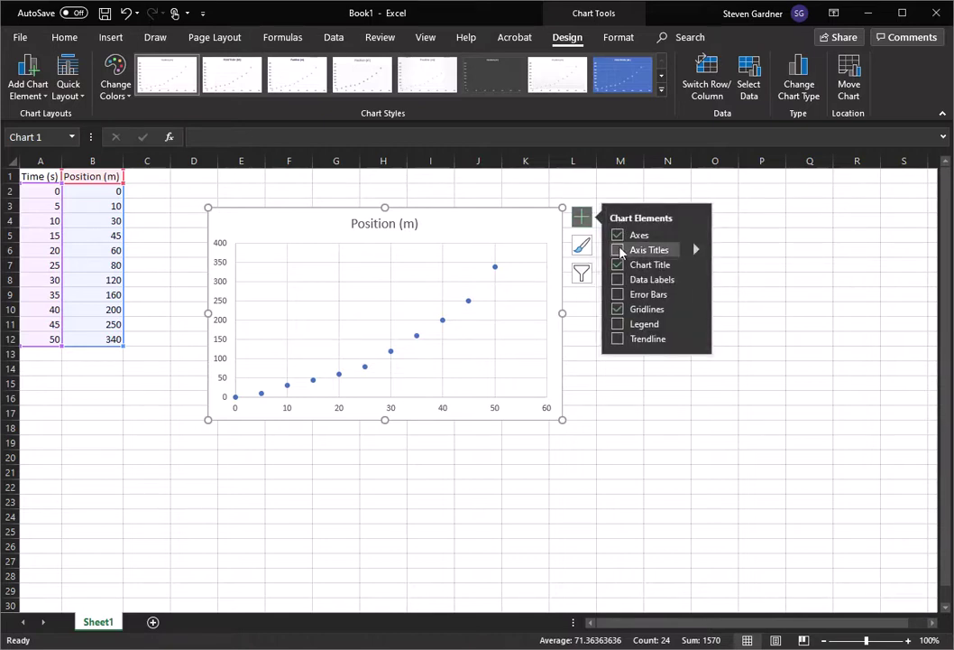
click(618, 251)
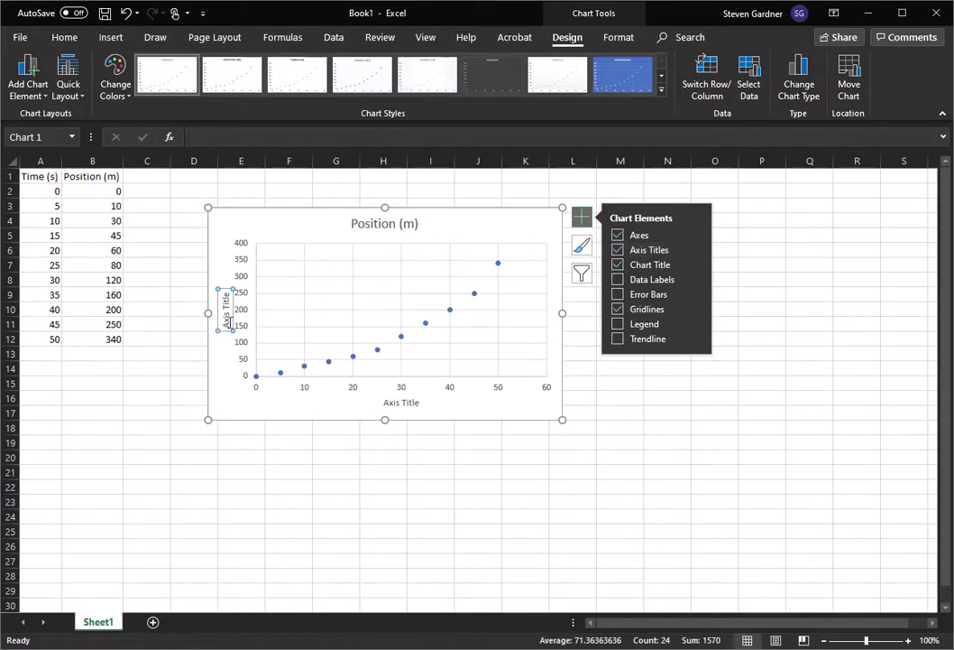
click(225, 310)
double_click(226, 310)
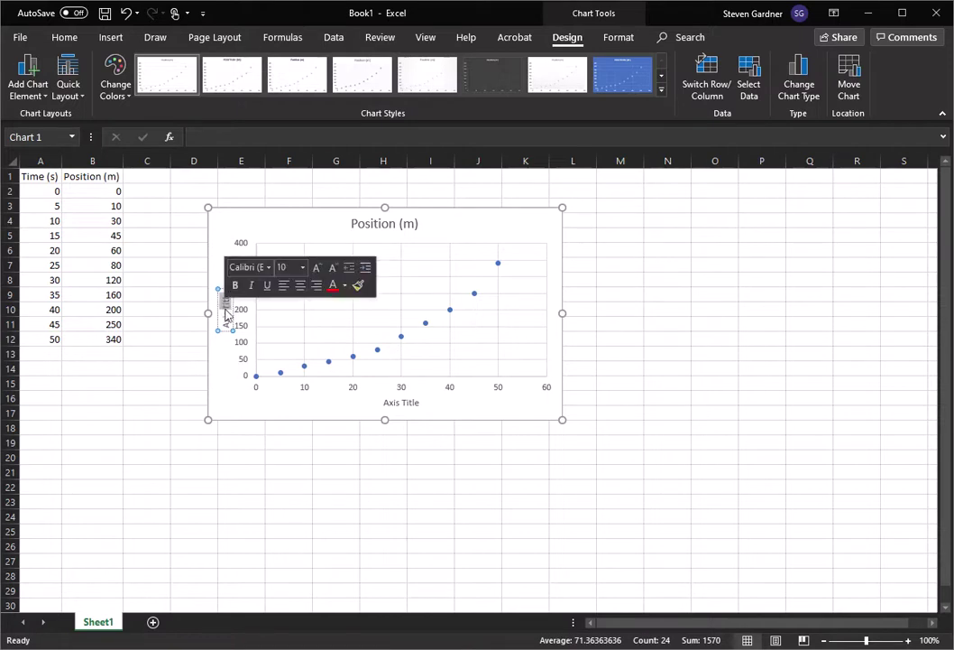
key(BackSpace)
key(BackSpace)
key(BackSpace)
key(BackSpace)
key(BackSpace)
key(BackSpace)
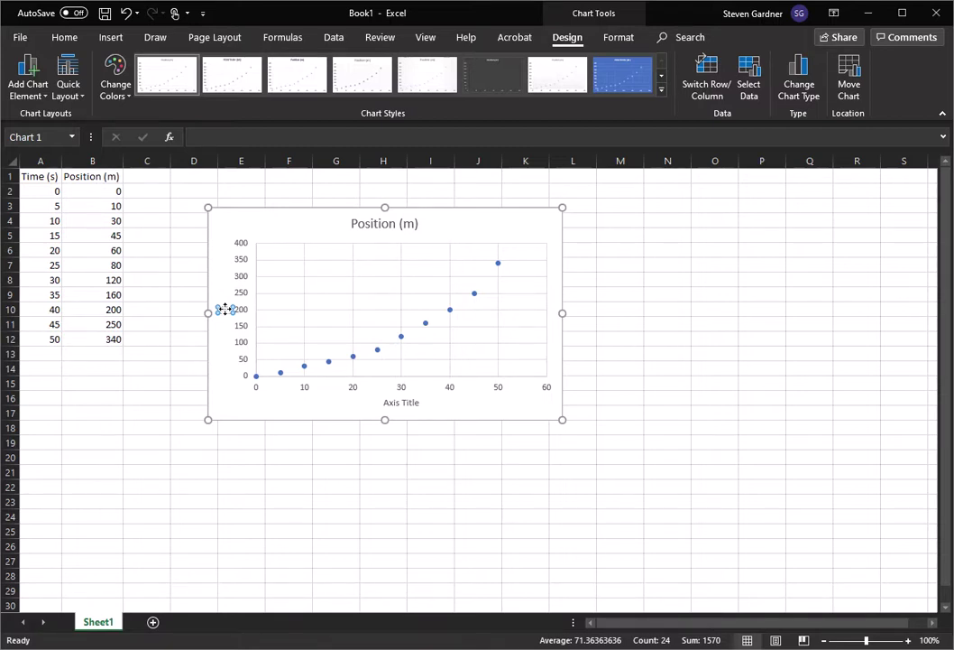
text(Position ()
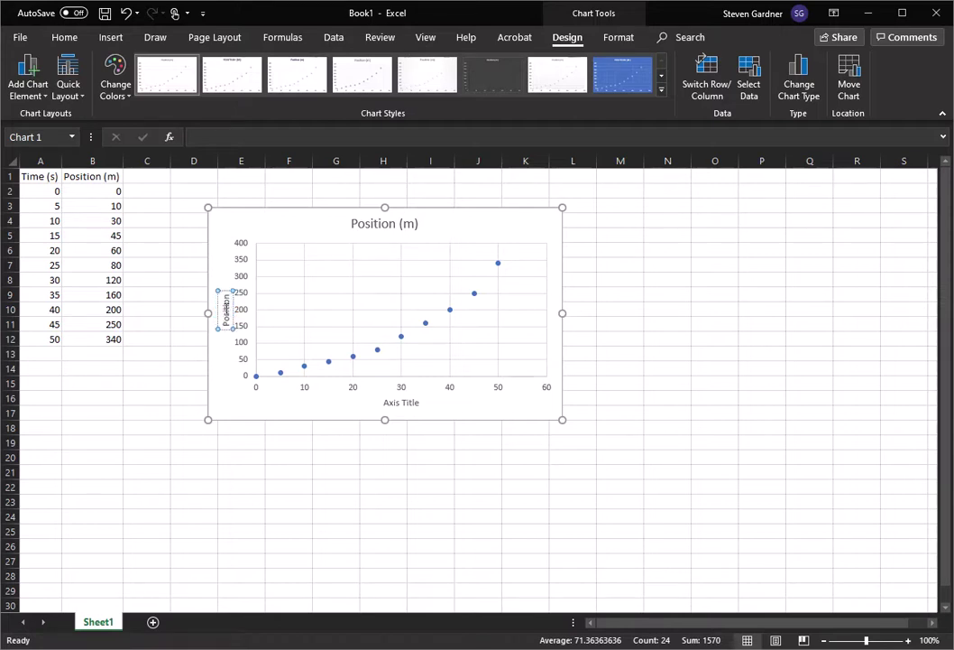
text(m))
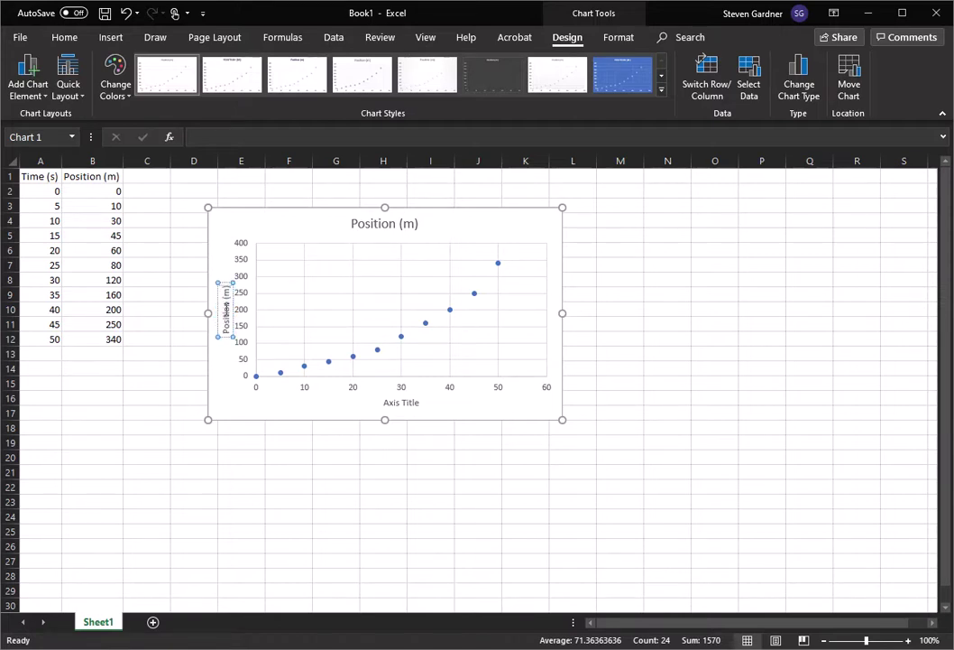
Step: Replace the placeholder text of the chart's horizontal axis title with "Time (s)"
click(399, 408)
click(400, 406)
double_click(401, 405)
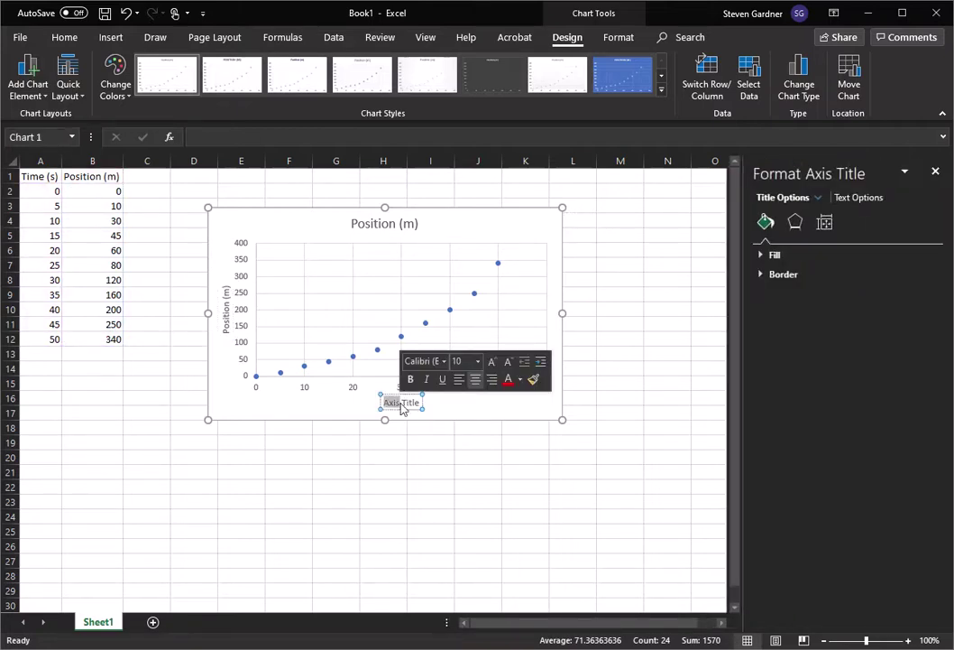
click(936, 170)
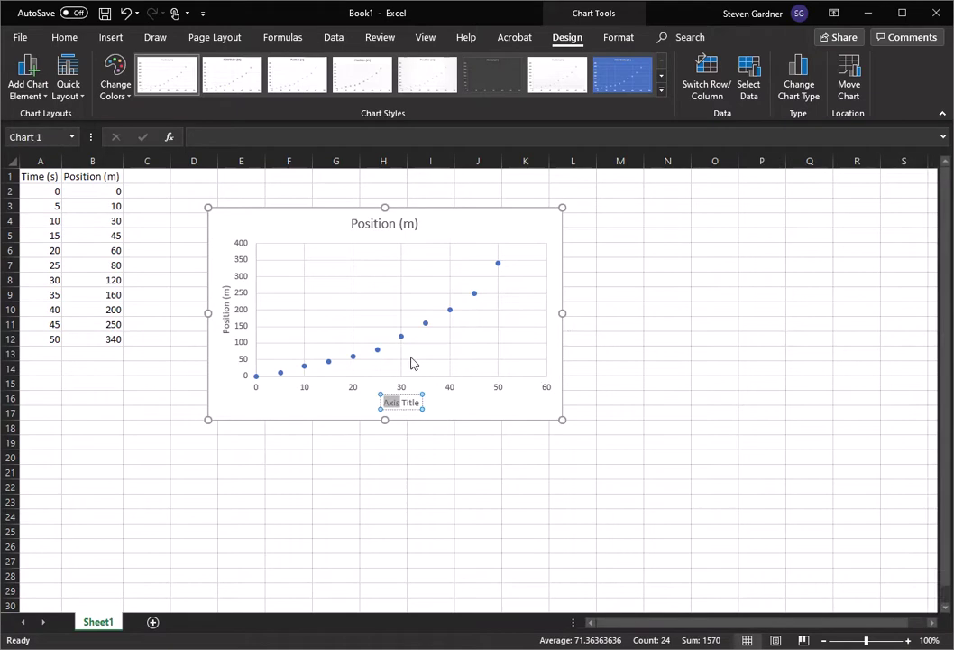
click(404, 401)
key(BackSpace)
key(BackSpace)
key(BackSpace)
key(BackSpace)
key(BackSpace)
key(BackSpace)
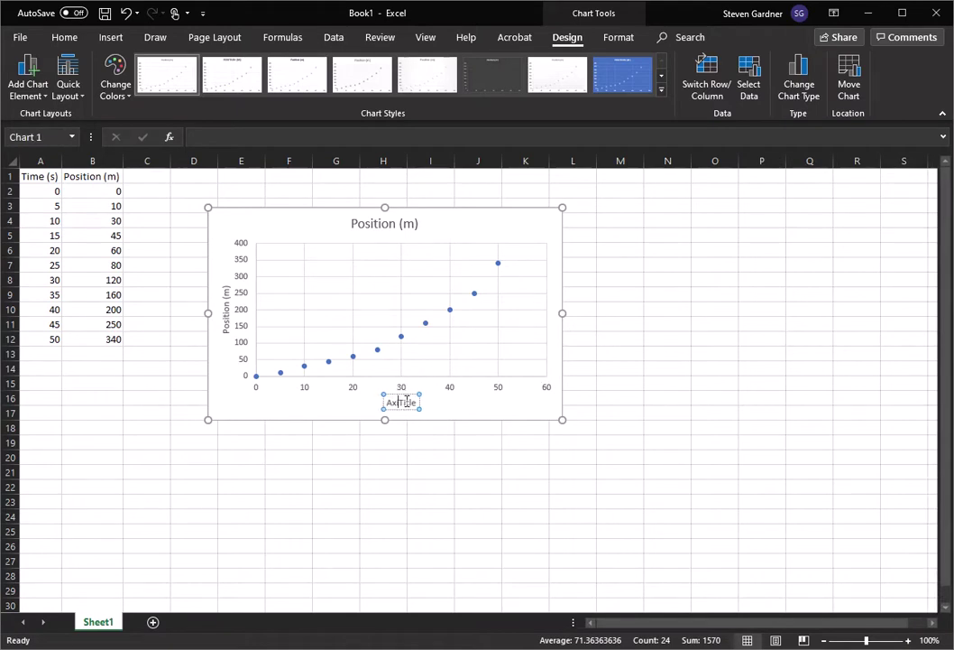
key(Delete)
key(Delete)
key(Delete)
key(Delete)
text(Tim)
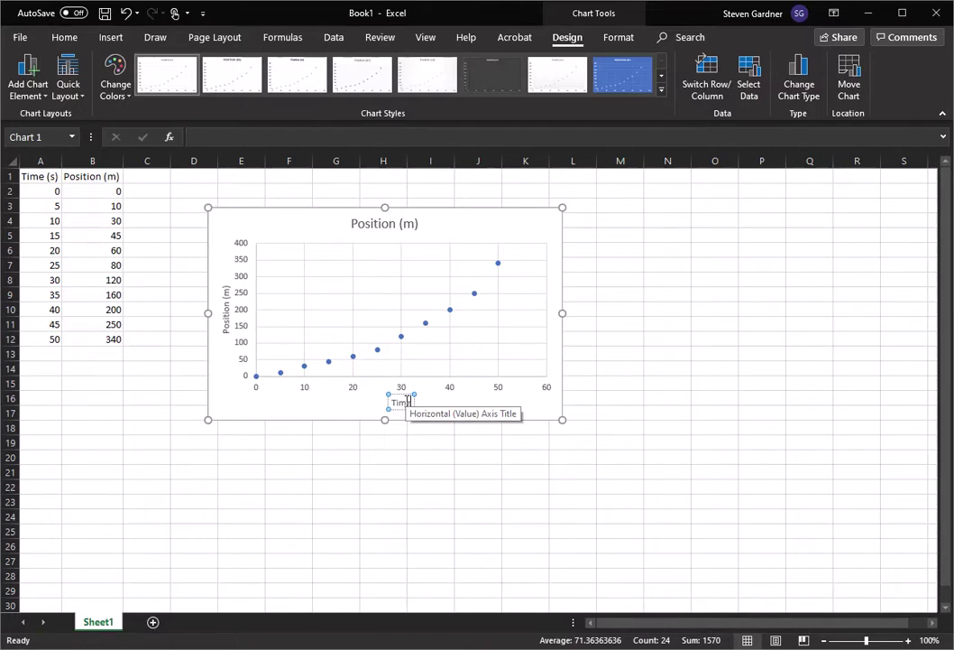
text(e (s))
click(488, 415)
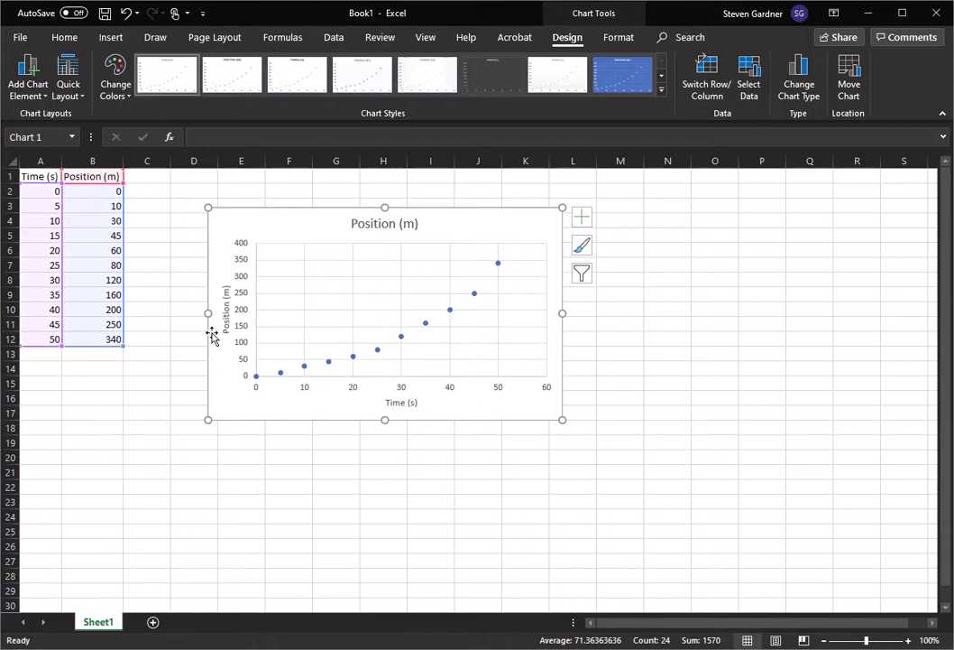
Step: Change the chart title to "Skateboard Position vs Time" and deselect the chart
click(384, 224)
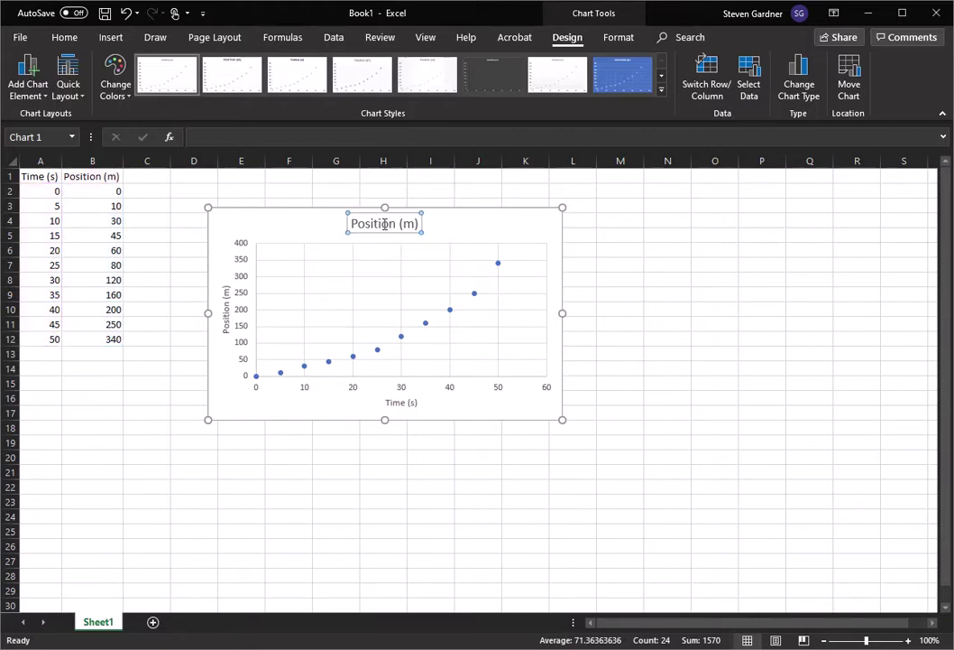
triple_click(384, 224)
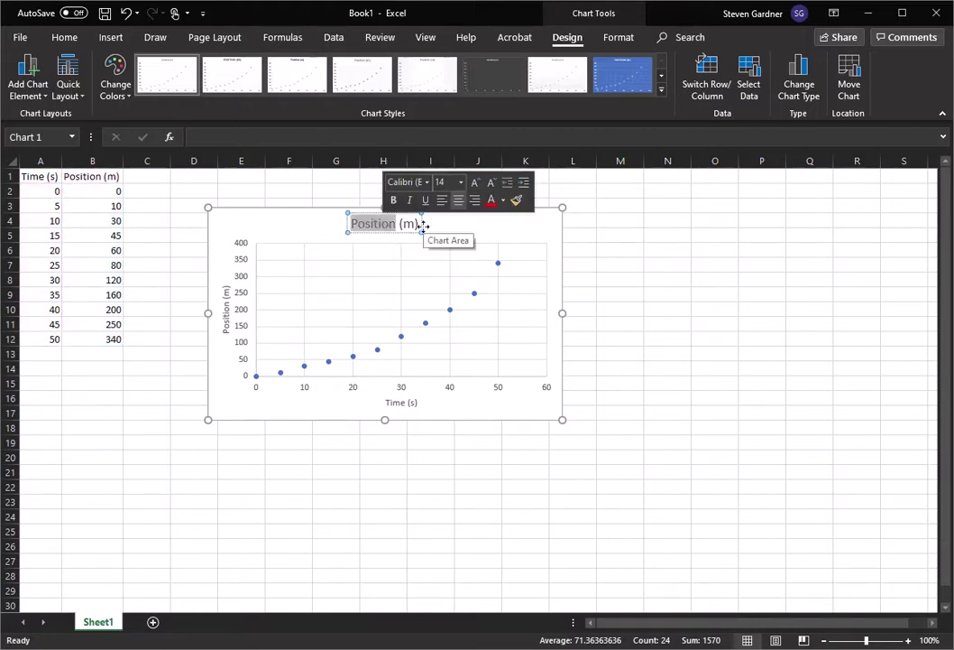
key(Delete)
key(Delete)
key(Delete)
key(Delete)
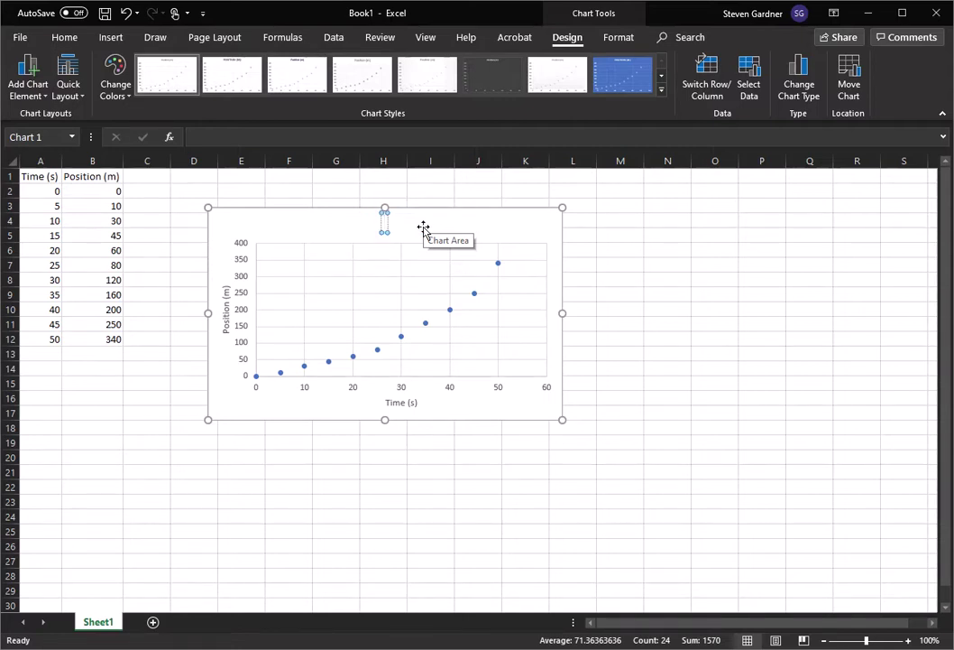
text(Skateboard Position vs Time)
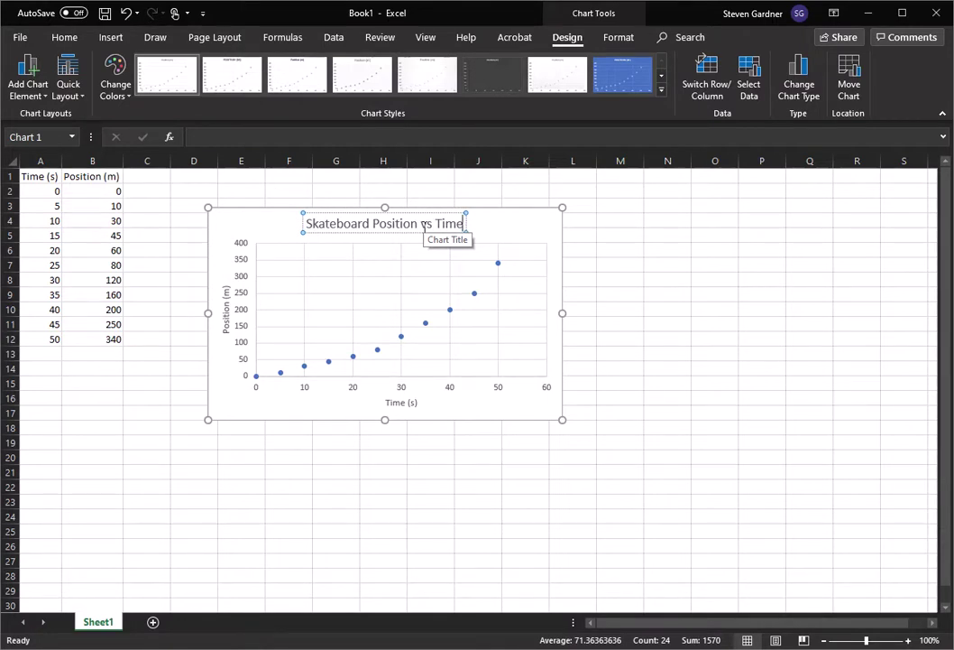
click(529, 227)
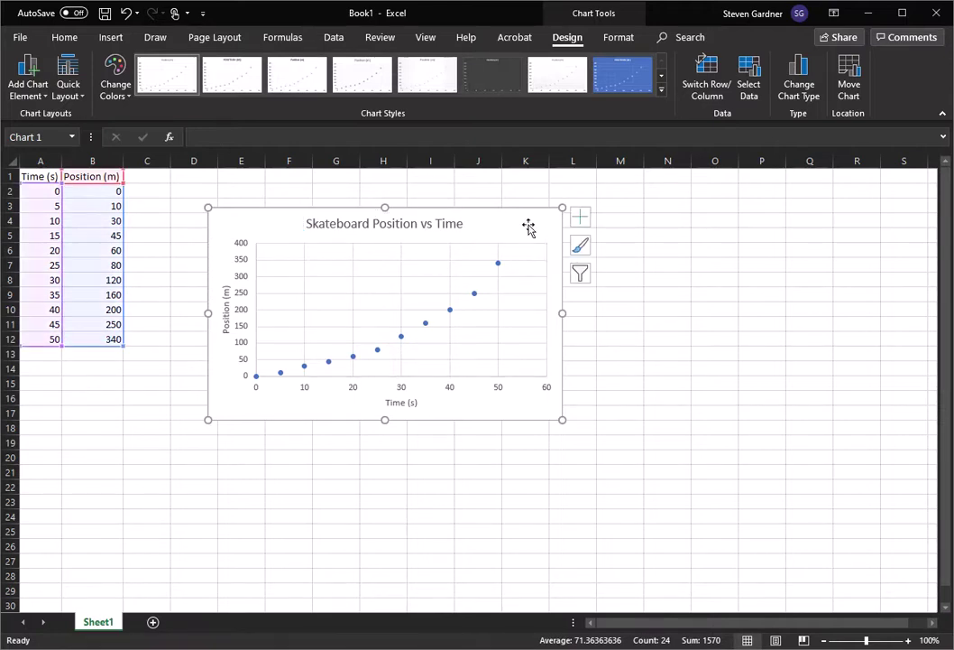
click(626, 326)
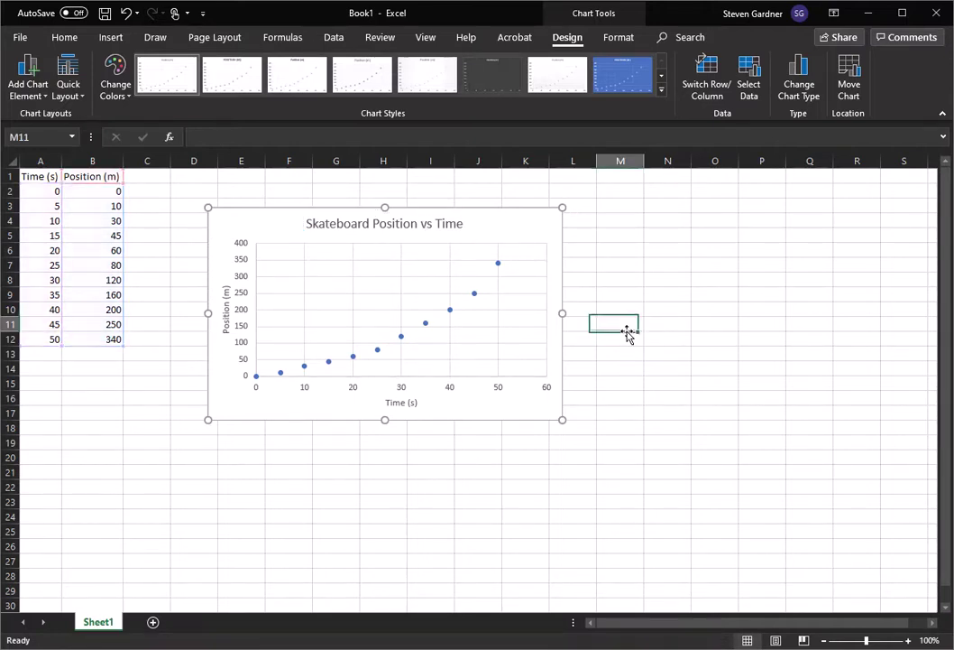
click(490, 222)
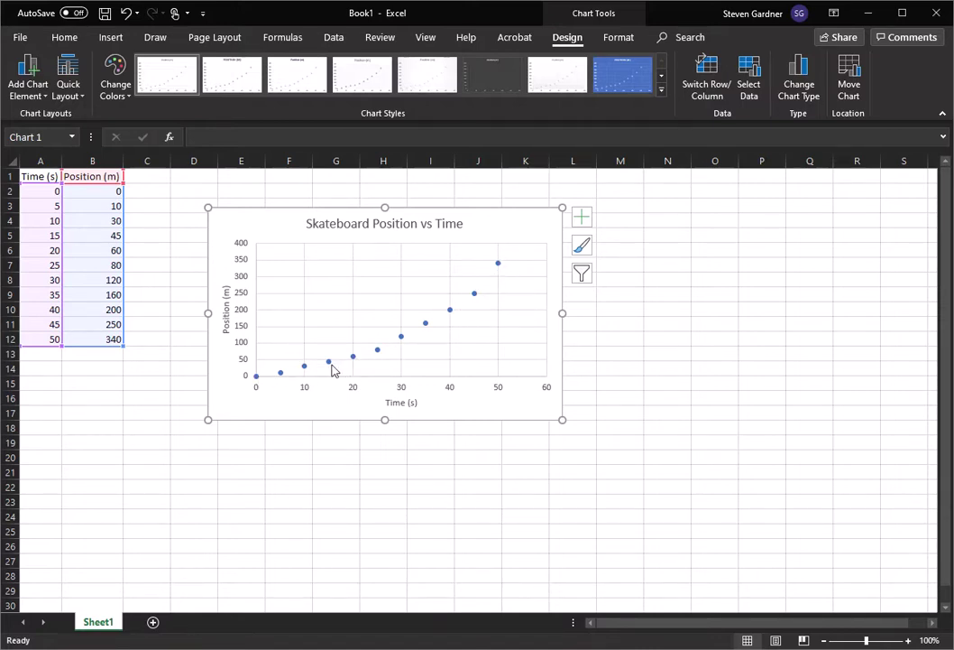
mouse_move(332, 368)
mouse_move(254, 380)
click(581, 219)
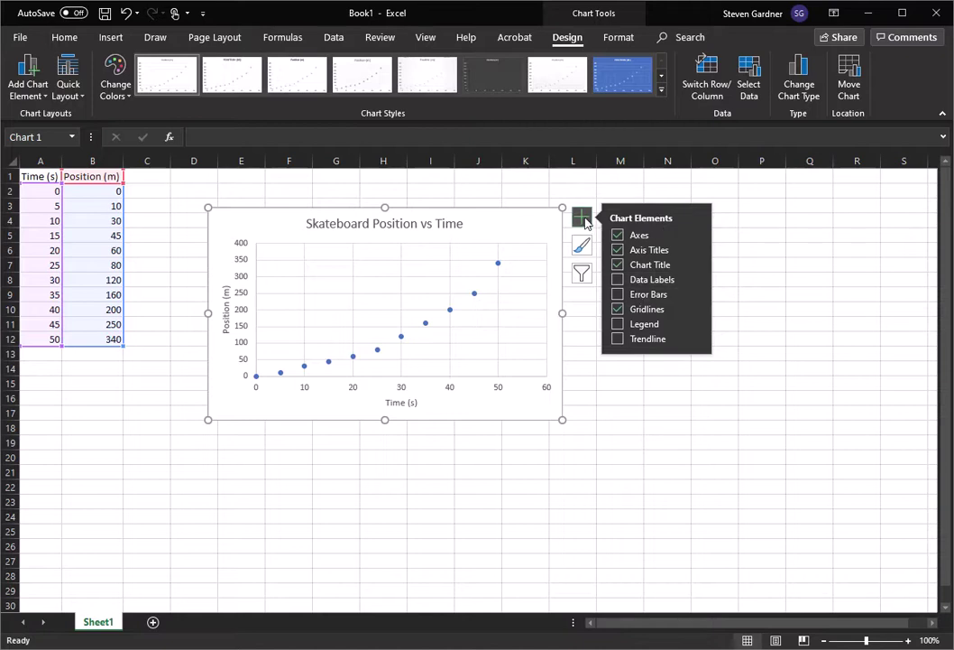
click(662, 532)
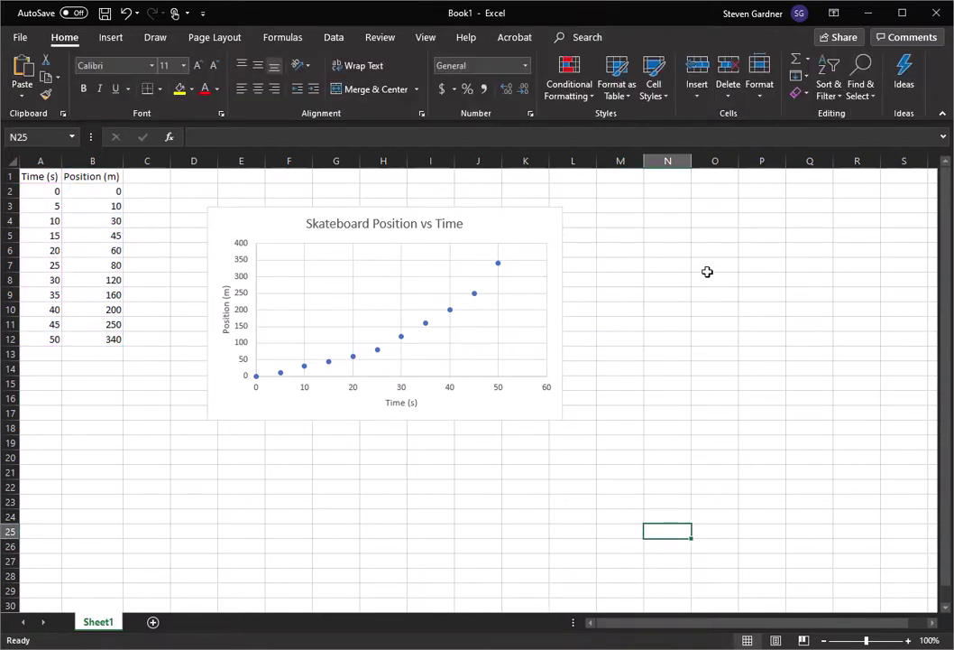
click(511, 225)
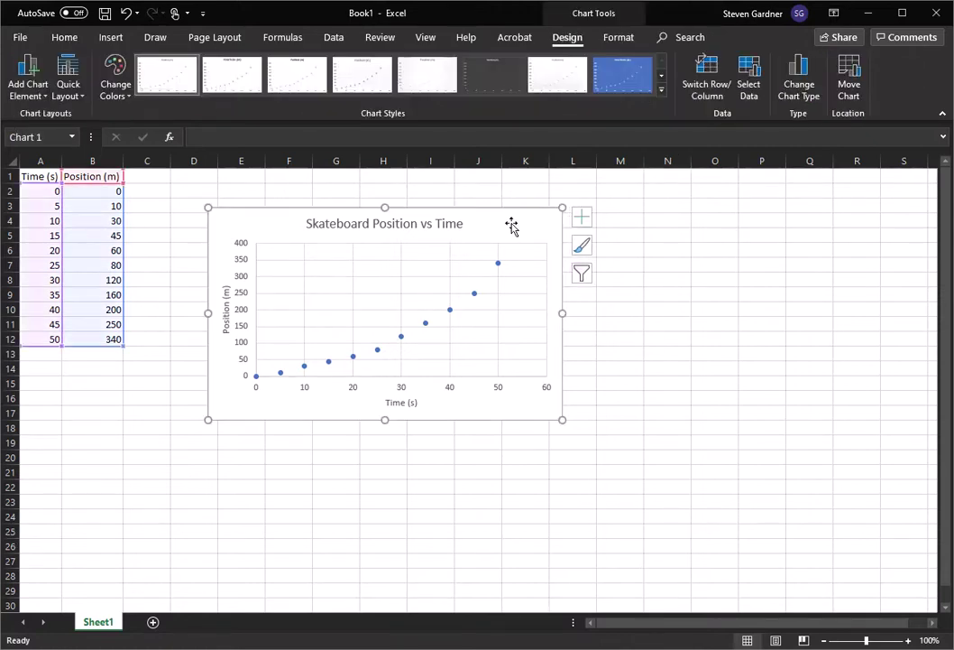
Step: Add a linear trendline to the scatter chart and try to change its type to Logarithmic
click(582, 221)
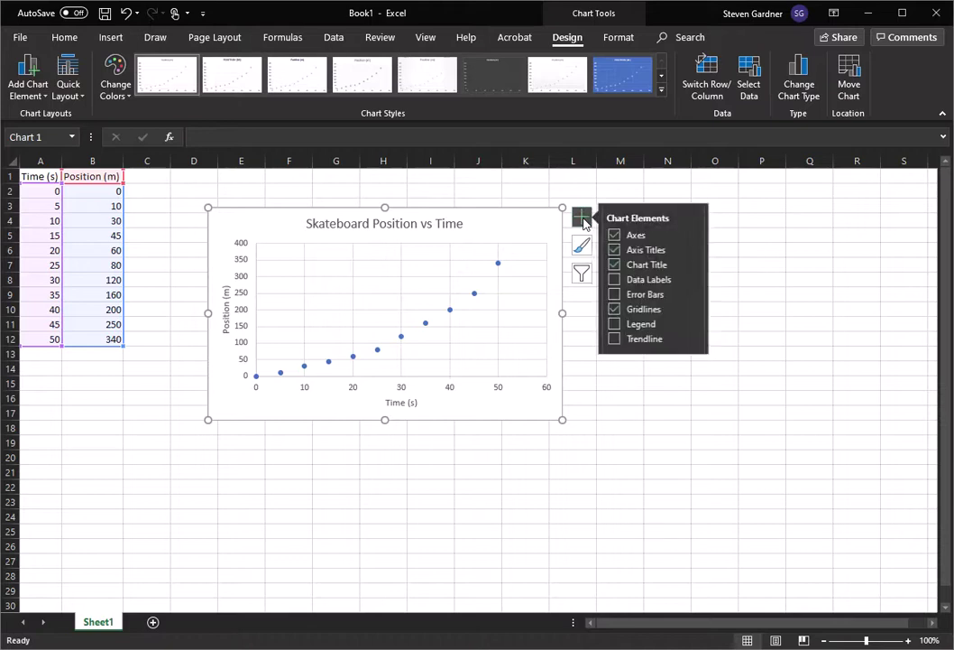
click(617, 340)
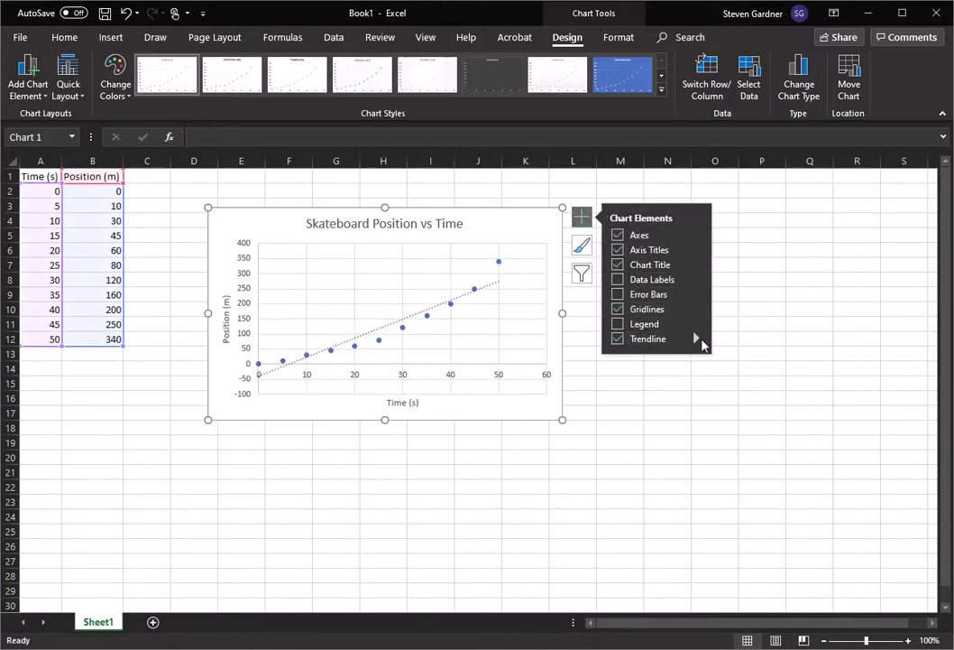
click(695, 338)
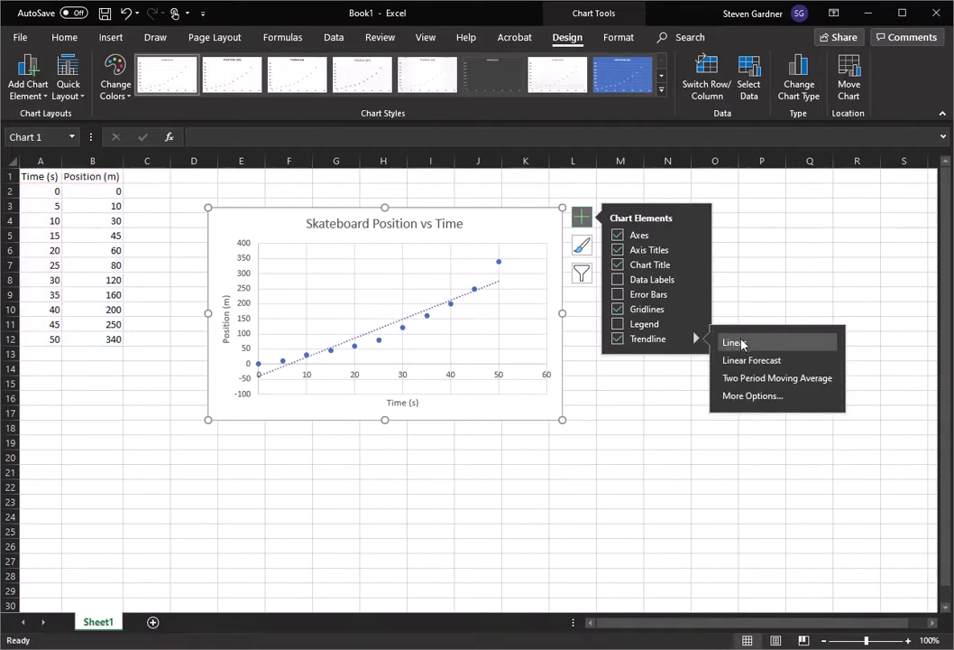
click(753, 396)
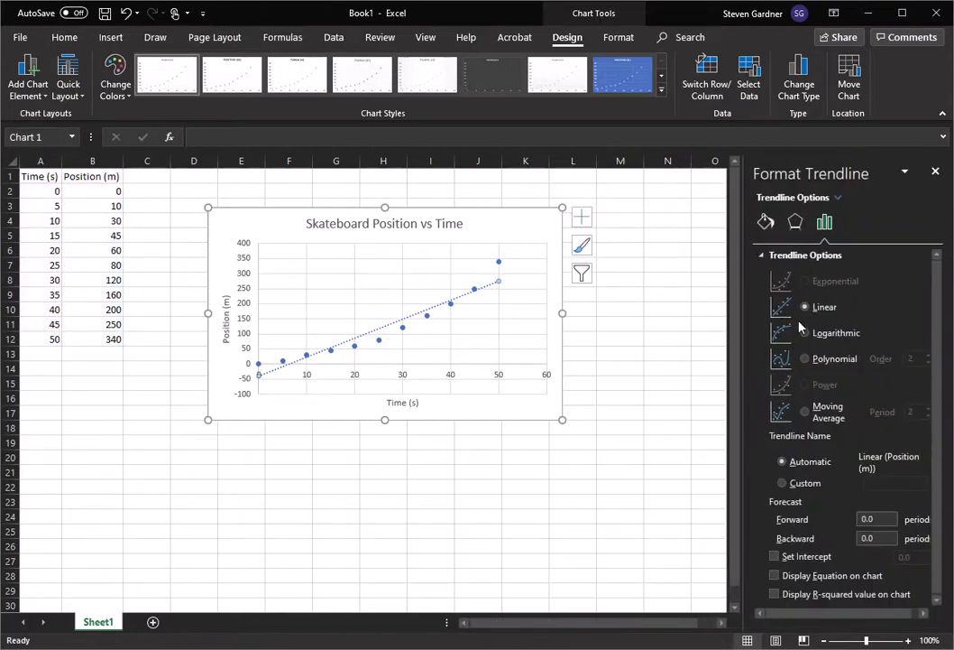
click(805, 335)
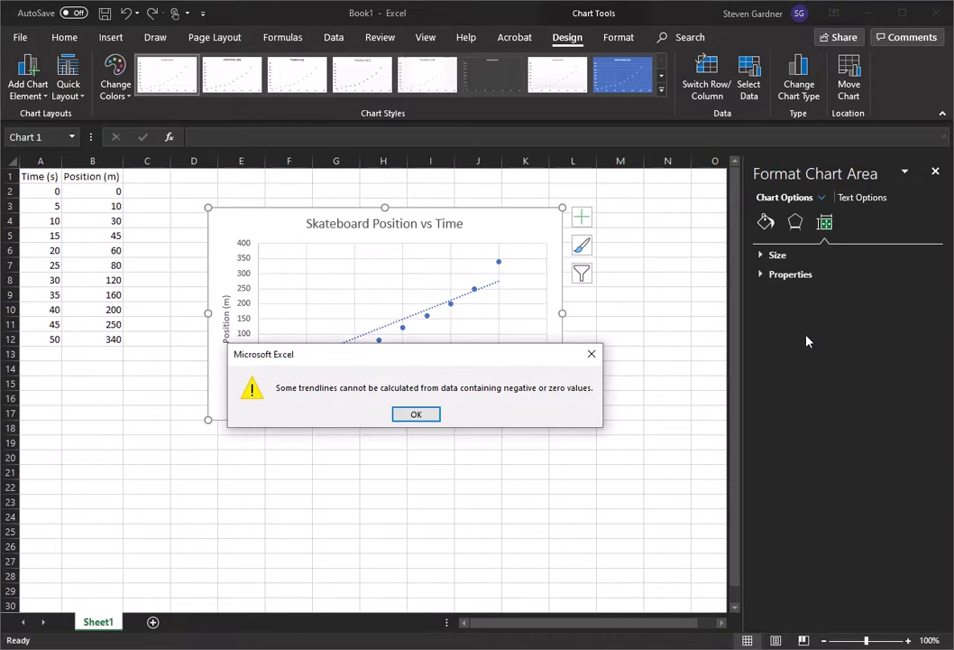
click(415, 414)
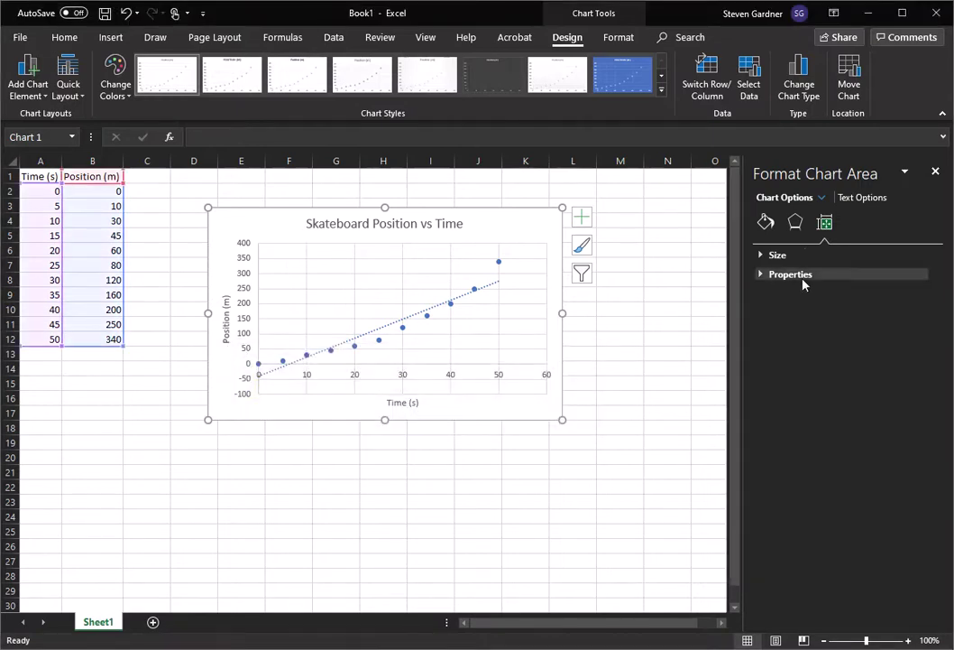
click(936, 170)
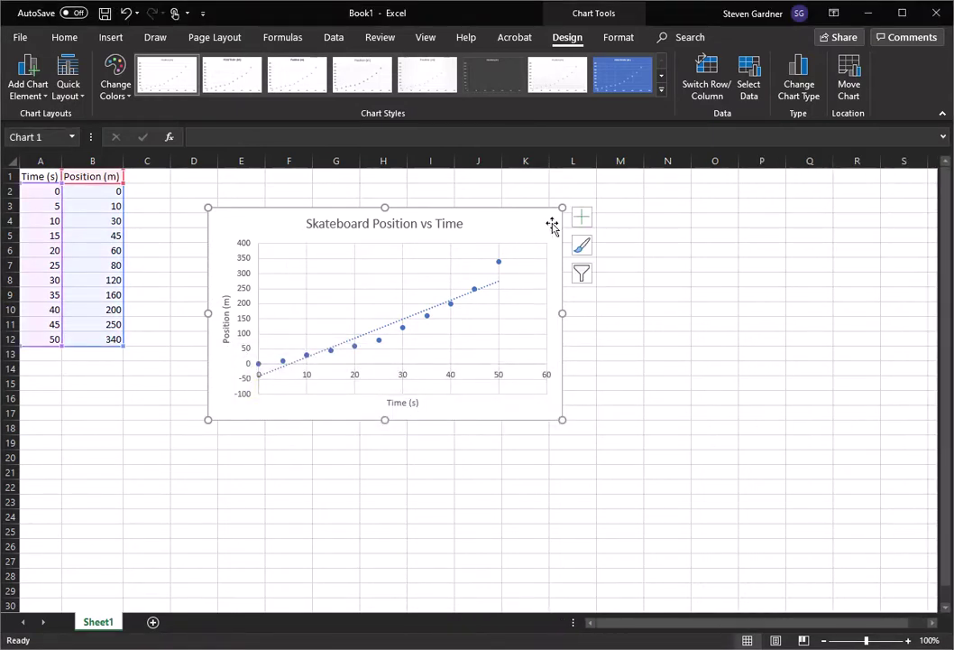
Step: Delete the linear trendline from the scatter chart
click(582, 216)
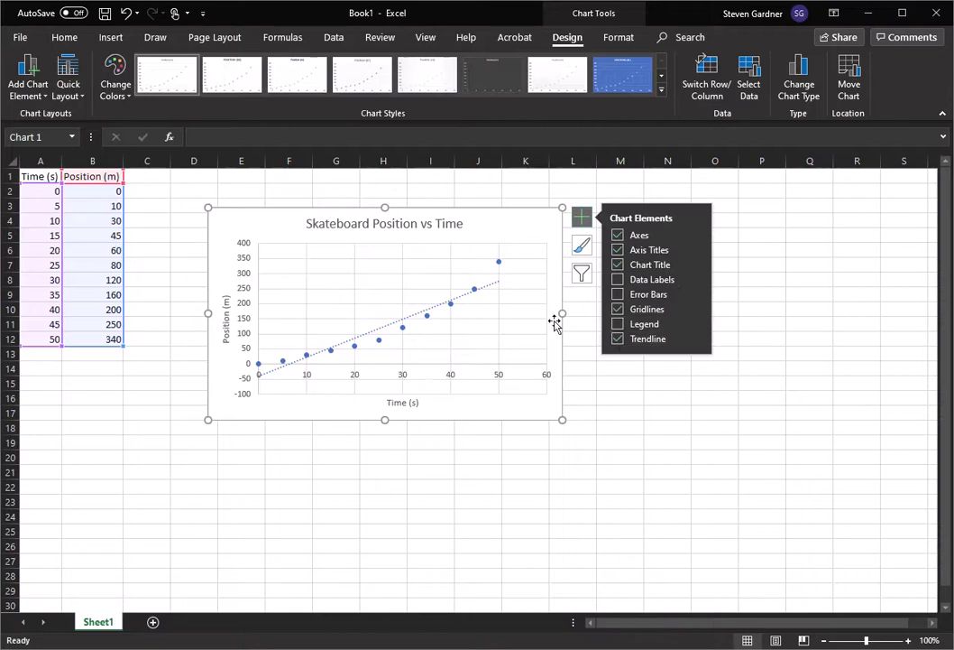
click(390, 326)
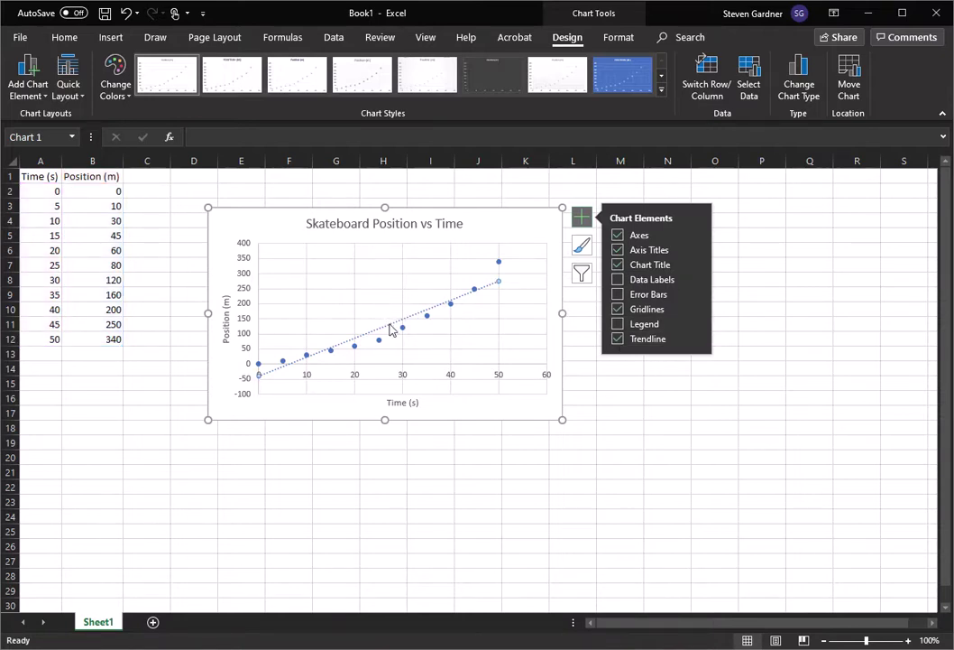
key(Delete)
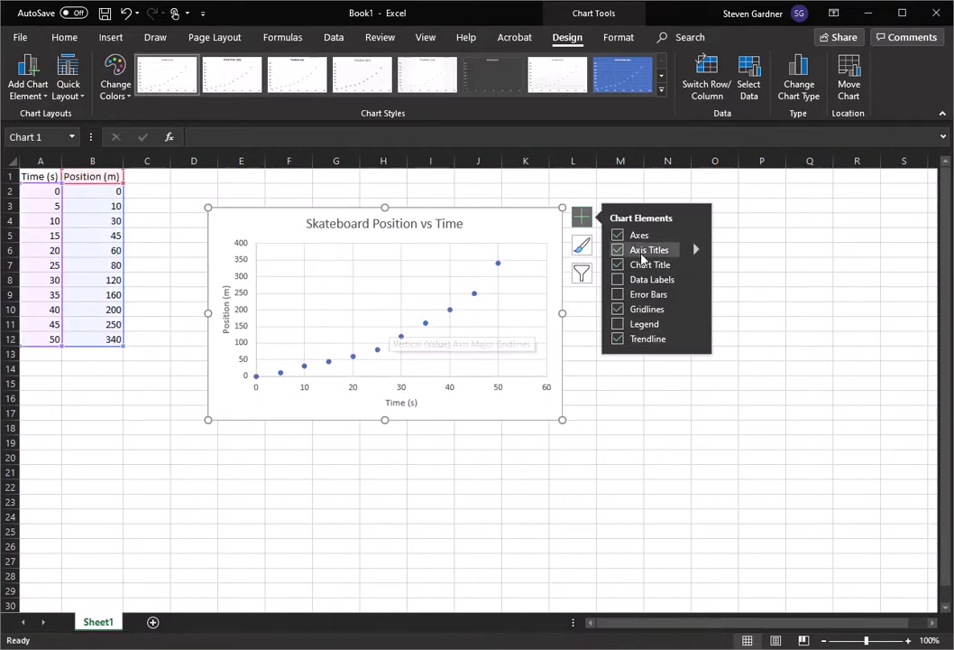
Step: Add a polynomial trendline of order 2 to the scatter chart and close the trendline formatting options
click(697, 338)
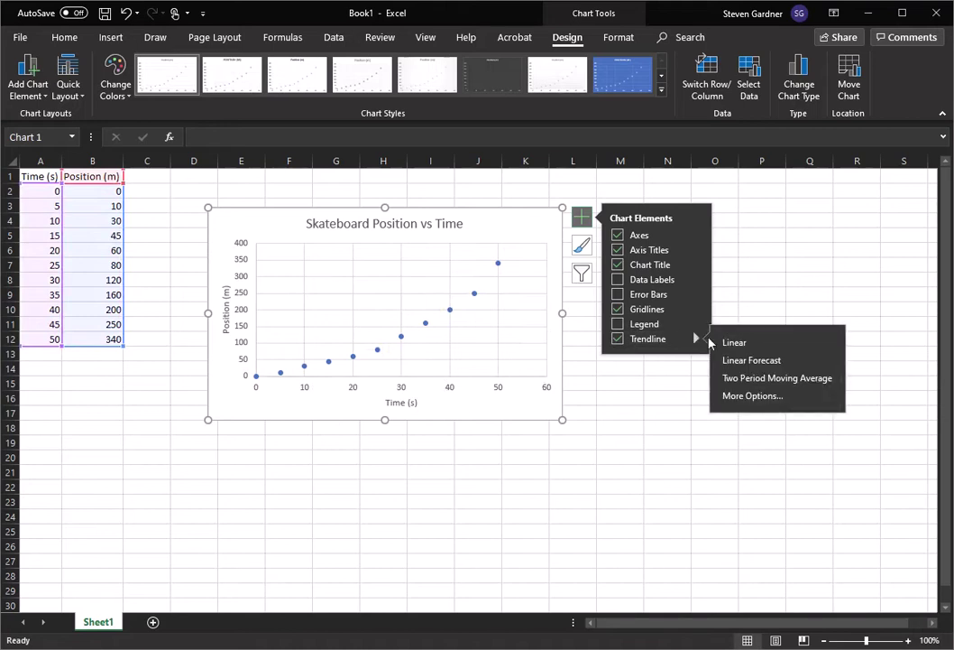
click(752, 396)
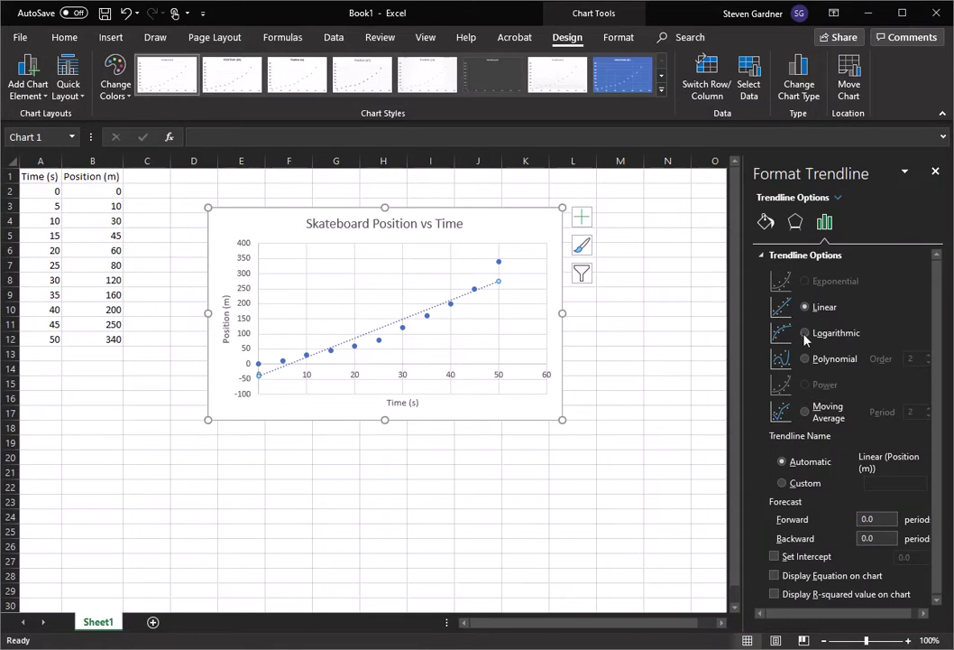
click(806, 411)
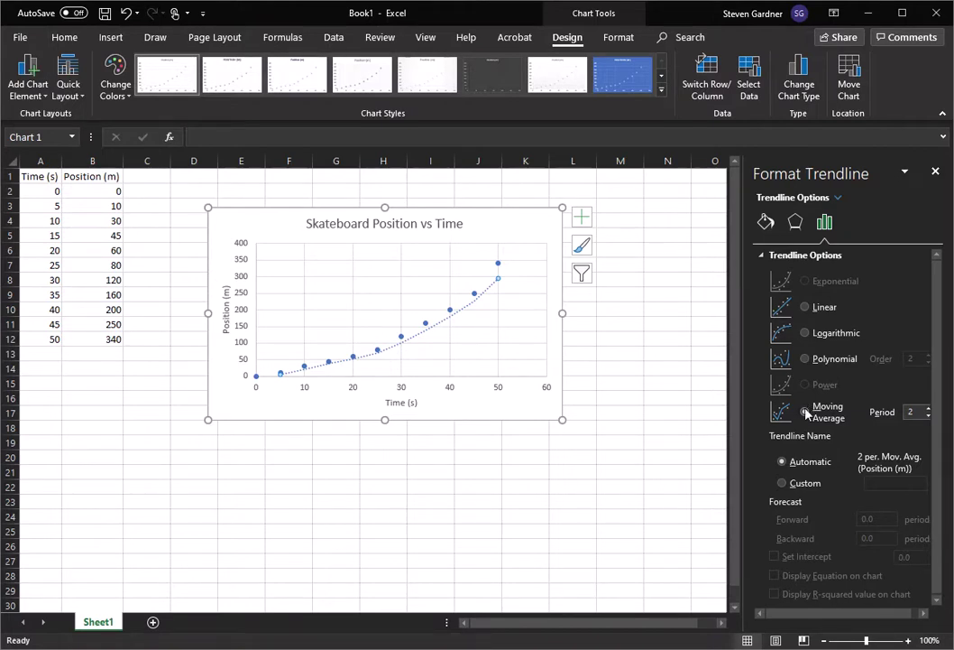
click(805, 359)
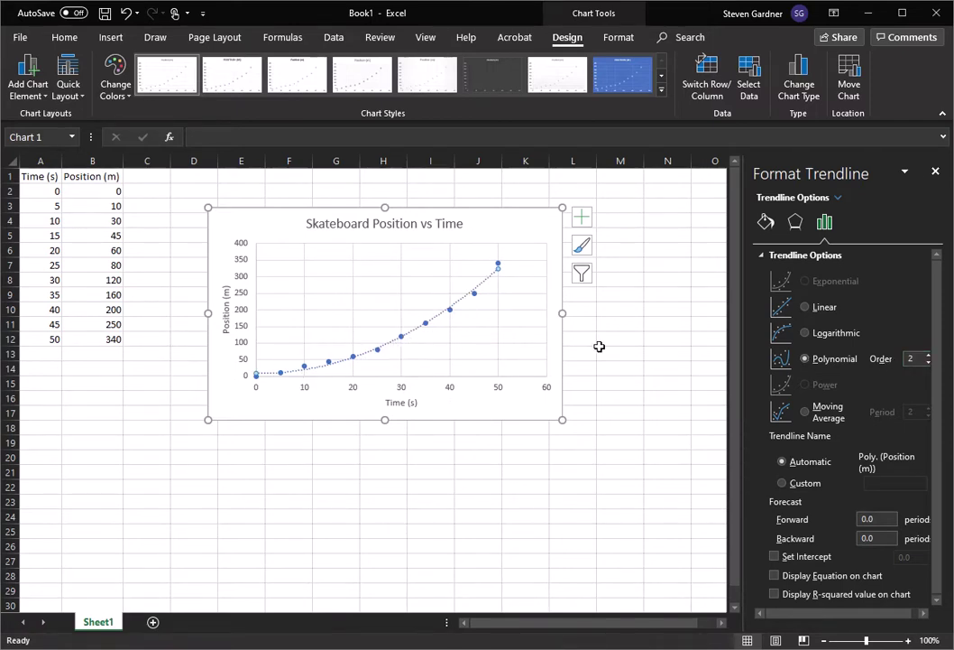
click(602, 352)
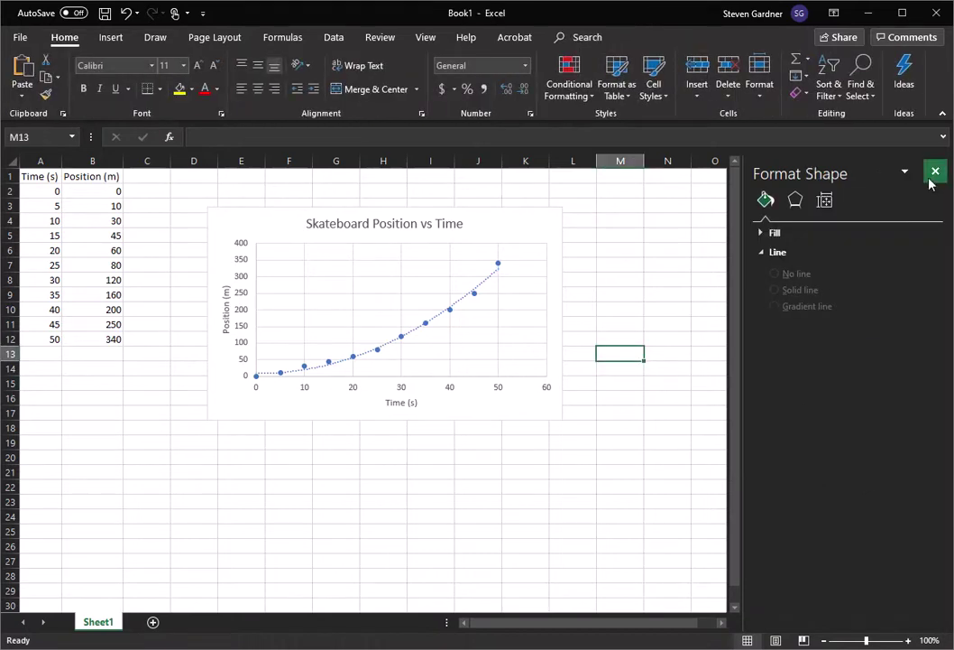
click(934, 172)
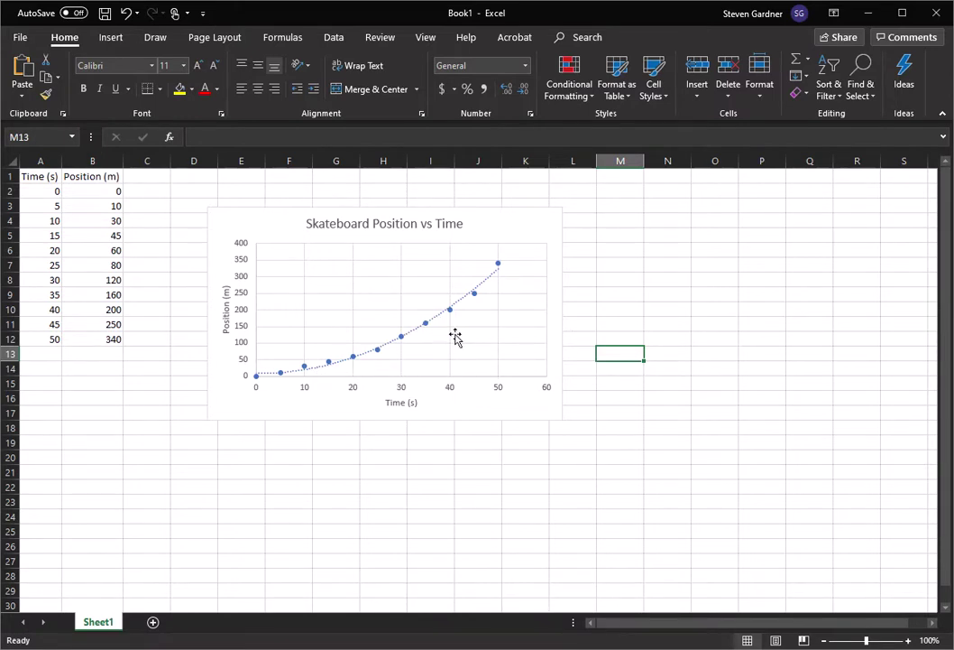
click(56, 297)
click(56, 312)
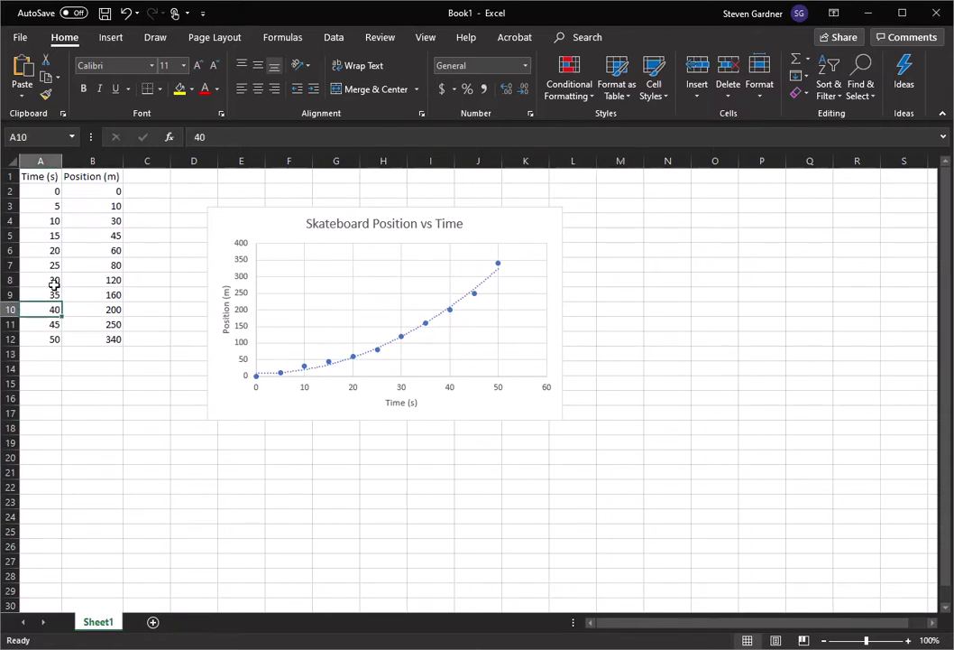
click(52, 279)
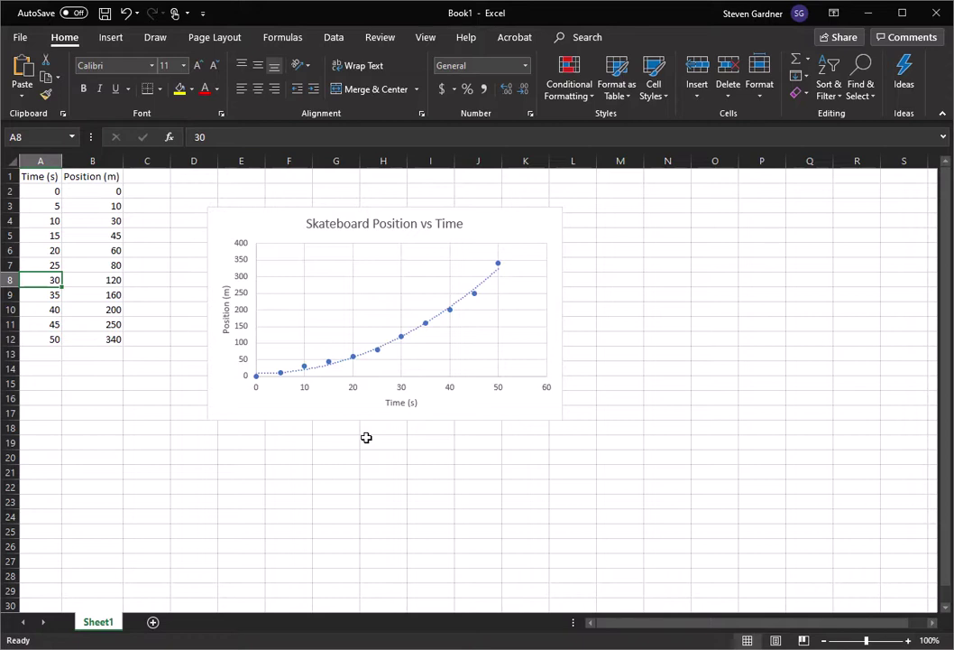
Step: Select the whole "Skateboard Position vs Time" chart
click(253, 224)
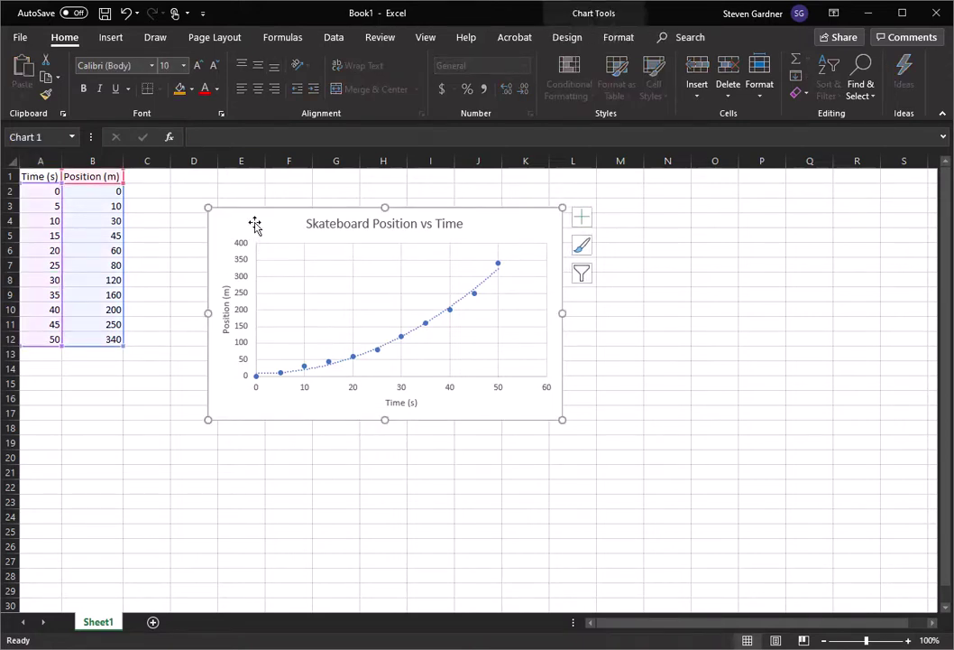